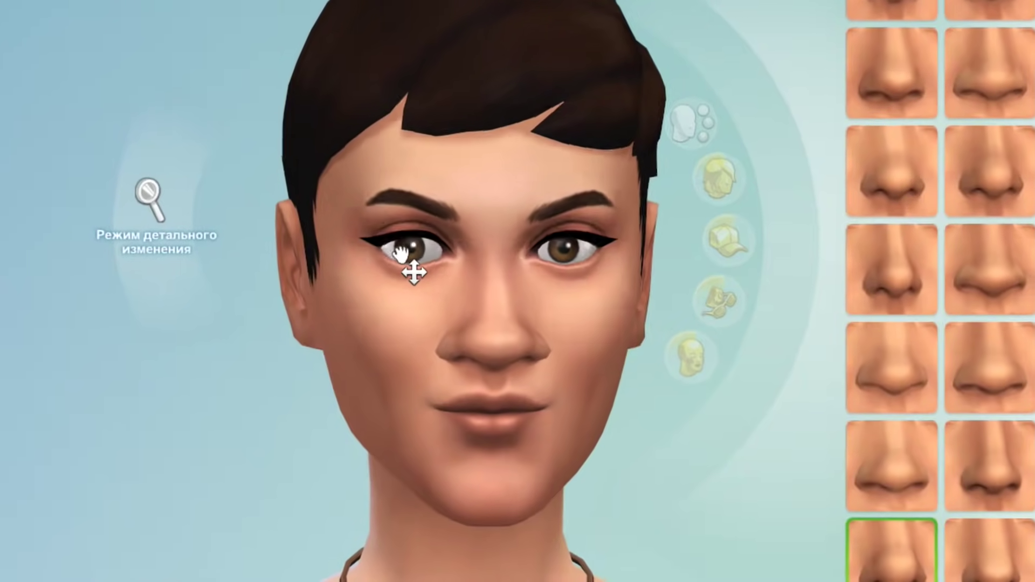
- In The Sims 4, reshape the Sim's eyes, nose, mouth, ears, forehead and chin directly on the face
left_click(411, 266)
left_click(539, 357)
left_click(501, 416)
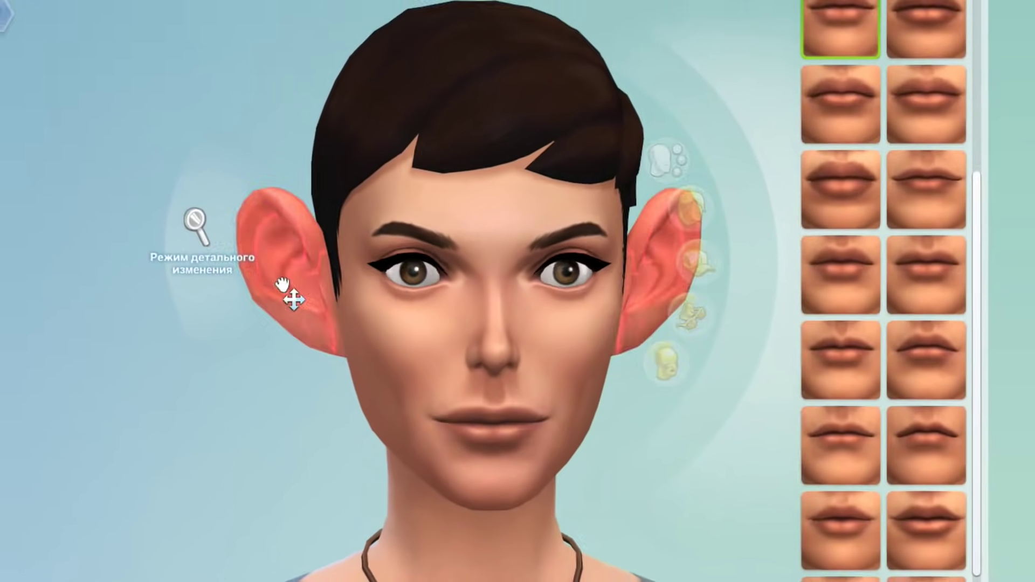
left_click(284, 291)
left_click(521, 233)
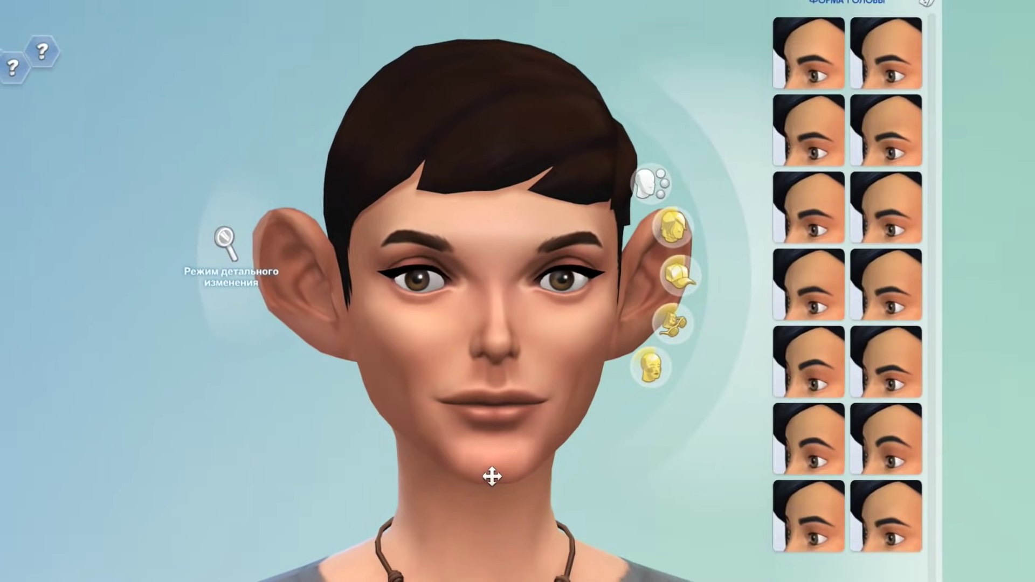
left_click(491, 477)
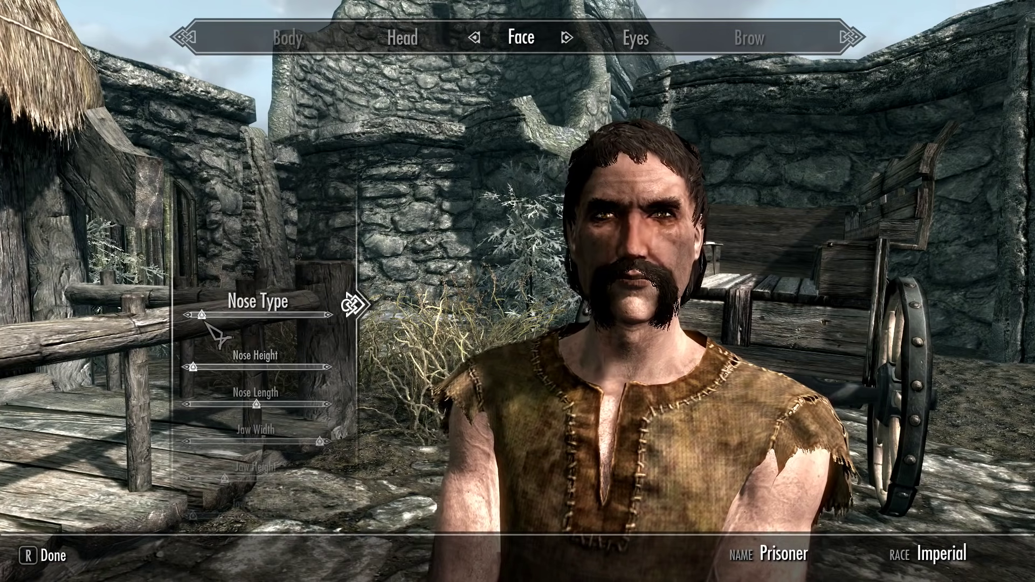
- In Skyrim's character creation, adjust the Imperial prisoner's Nose Type, Nose Height and Nose Length, and turn the head to profile
left_click(284, 315)
left_click(243, 367)
left_click(307, 404)
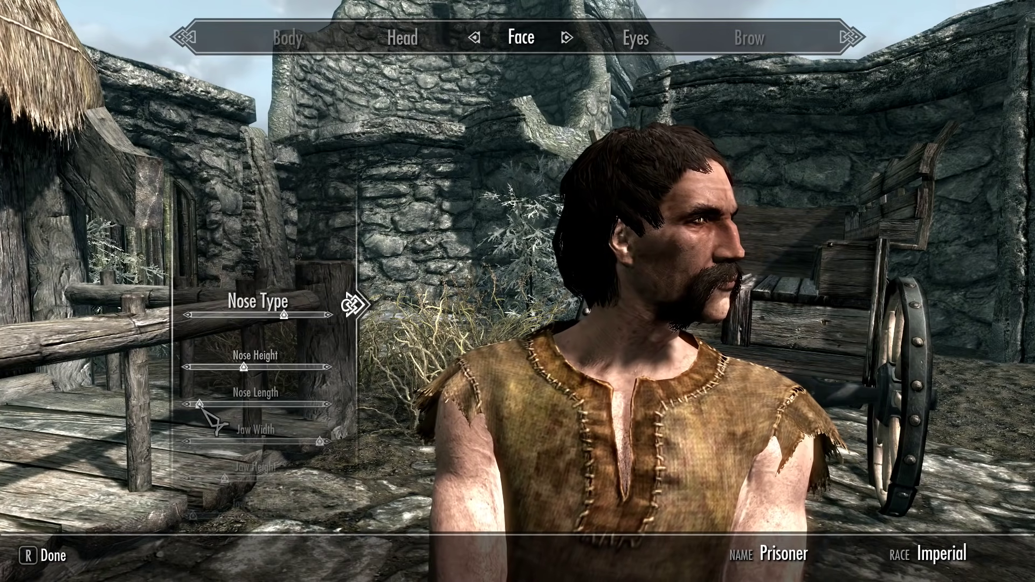
key("Right")
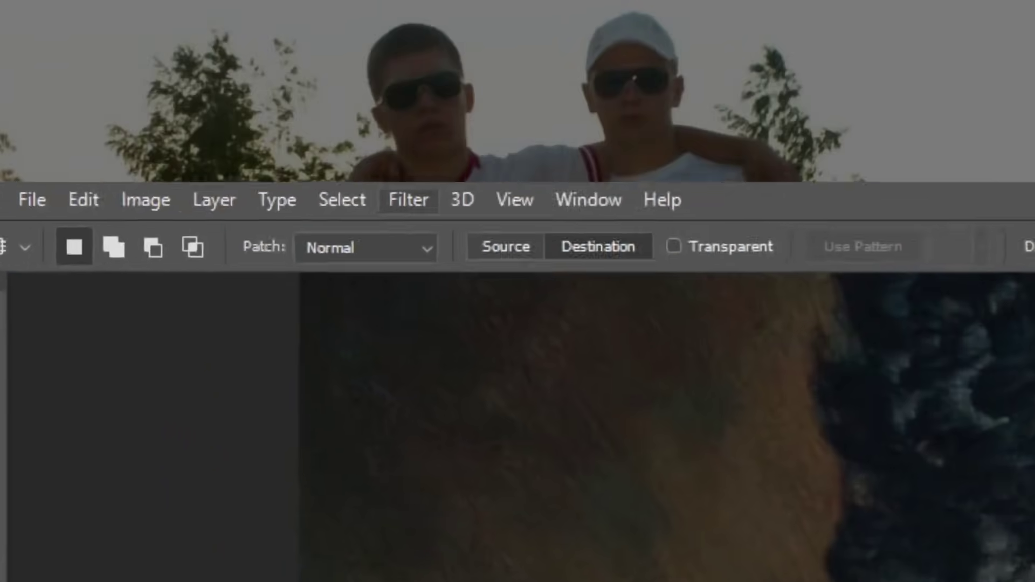
- In Photoshop, start Liquify on the painted portrait and set Face #1's Eye Size and Eye Height to -100 for both eyes
left_click(167, 9)
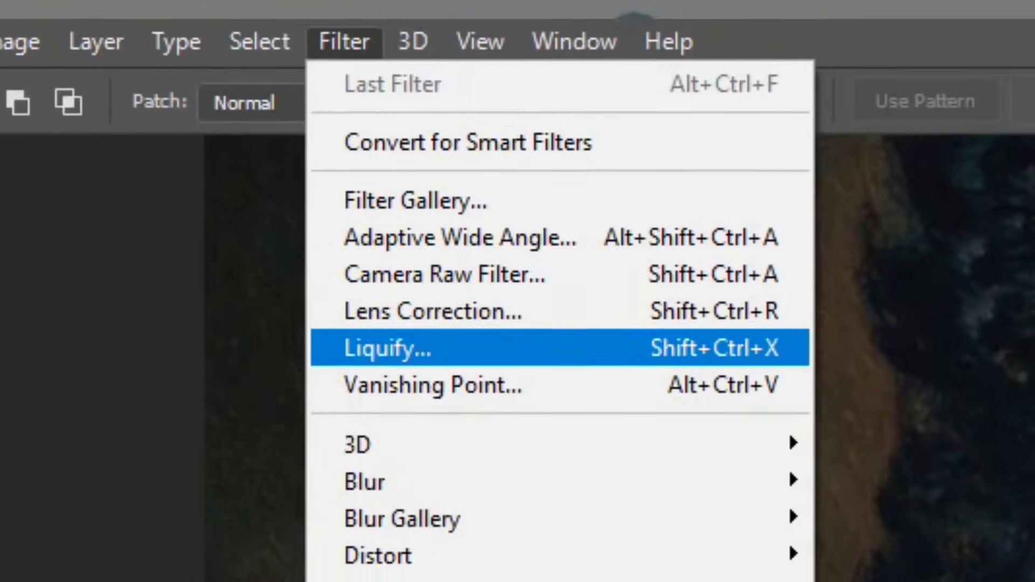
left_click(178, 96)
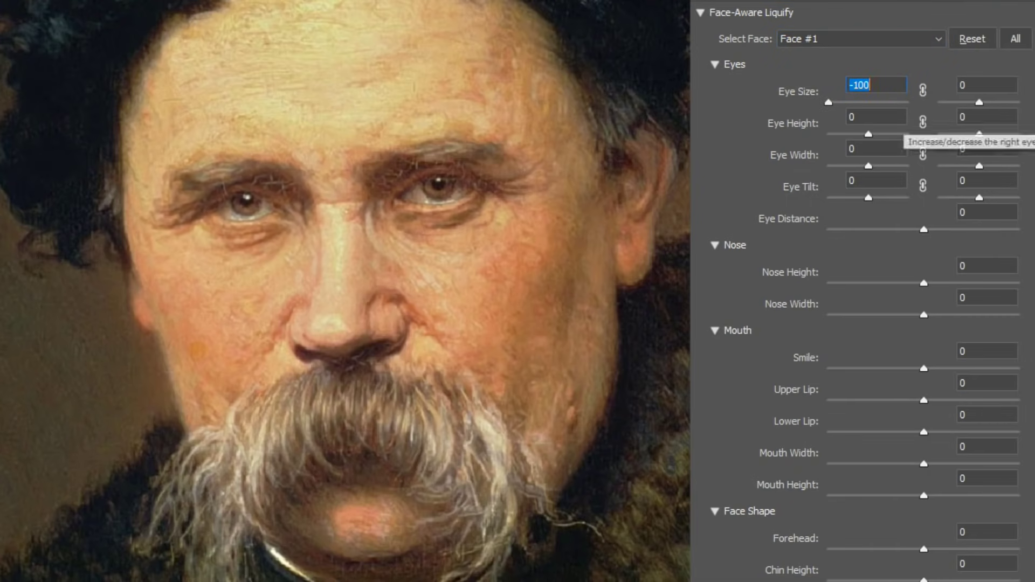
key("Tab")
type("-100")
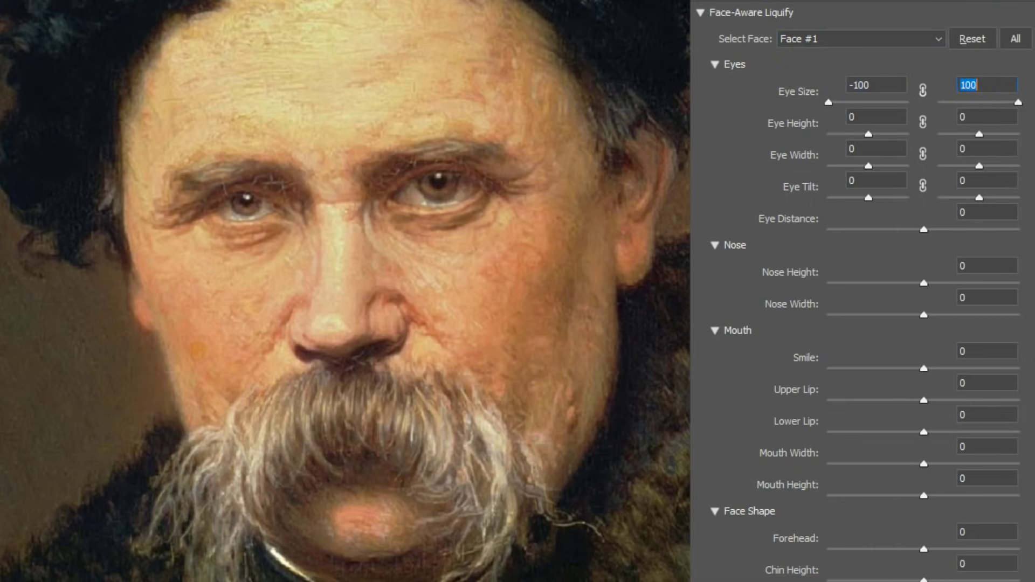
key("Tab")
type("-100")
key("Return")
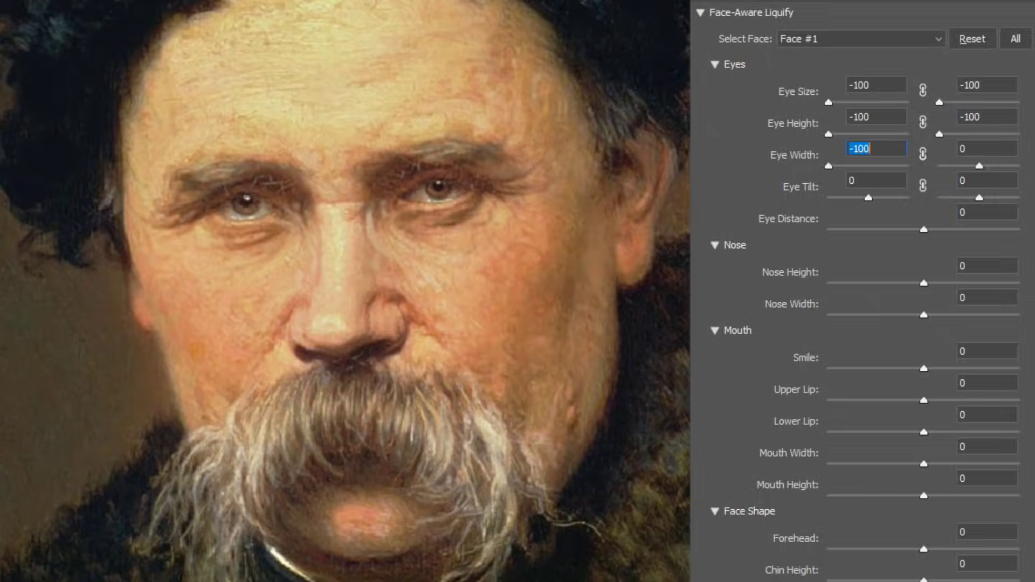
- Set Eye Width to -100 and Eye Tilt to 100 for both eyes
key("Tab")
type("-100")
key("Tab")
type("100")
key("Return")
key("Tab")
type("100")
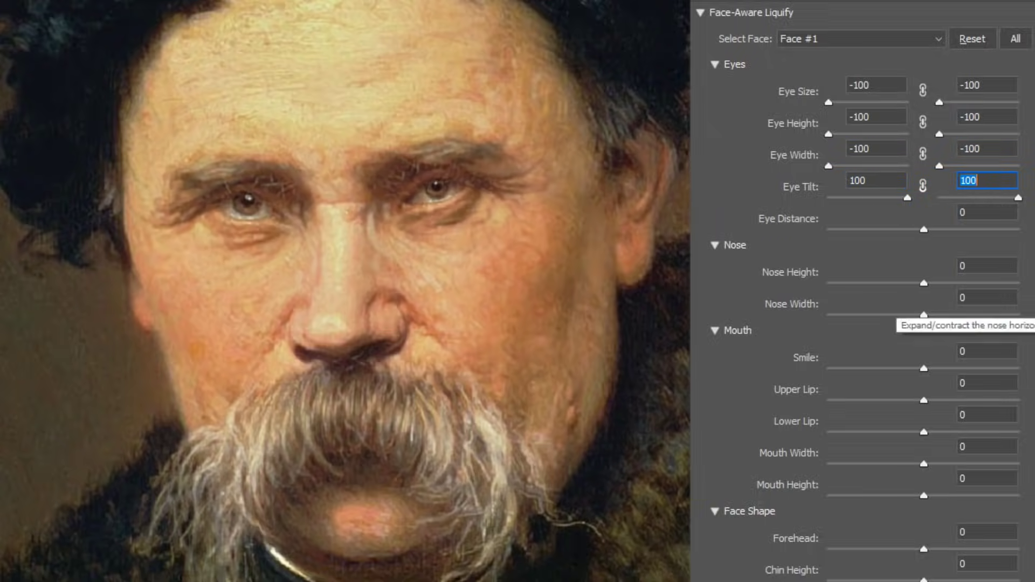
- Set the face's Nose Height and Nose Width to 100
key("Tab")
key("Tab")
type("100")
key("Return")
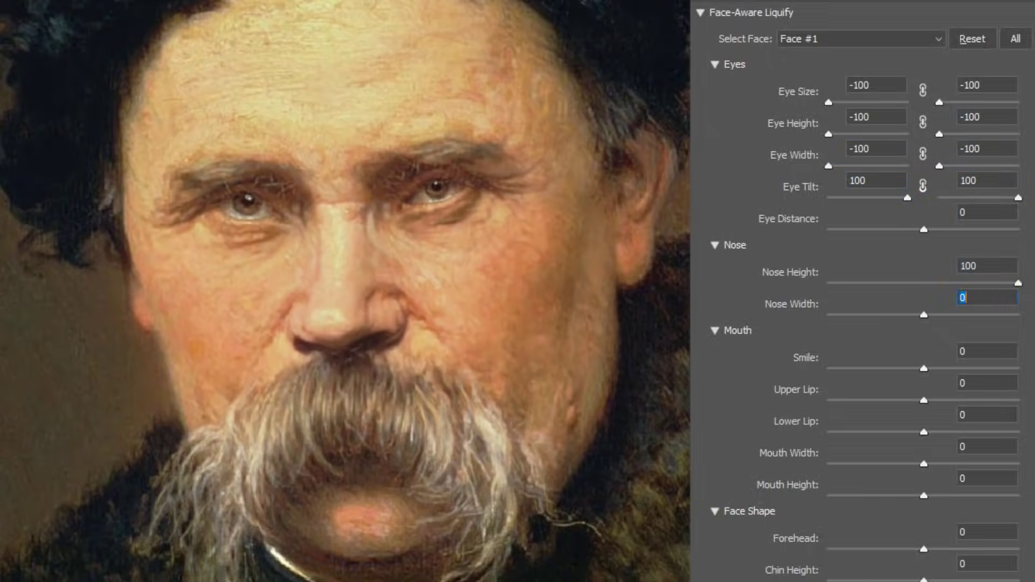
type("100")
key("Return")
- Set the mouth's Smile to 100, Upper Lip to 15 and Lower Lip to 100
type("100")
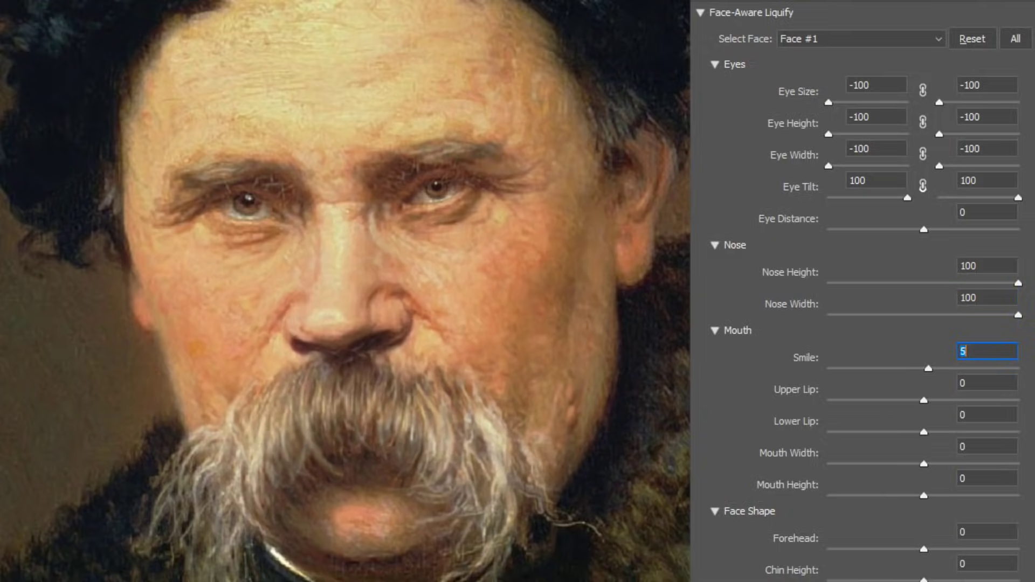
key("Return")
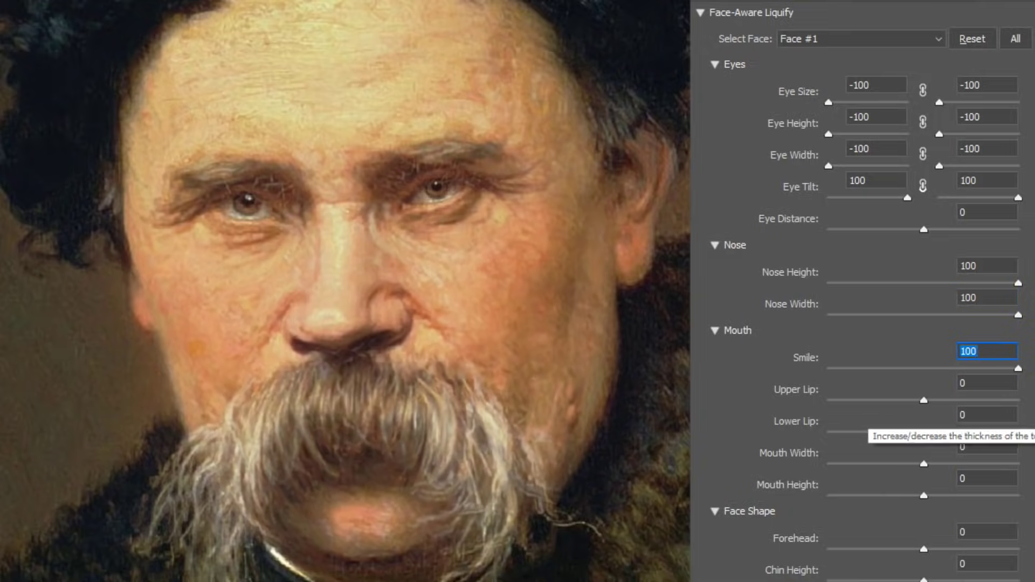
key("Tab")
type("100")
key("Return")
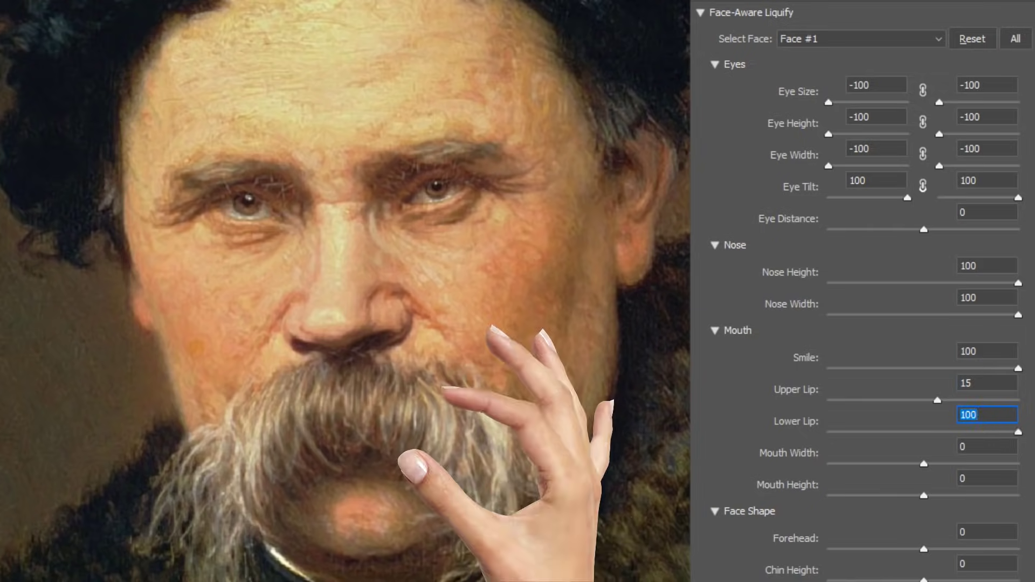
type("100")
key("Return")
- Set Mouth Width to -42 and Mouth Height to -47
key("Tab")
type("-42")
key("Return")
key("Tab")
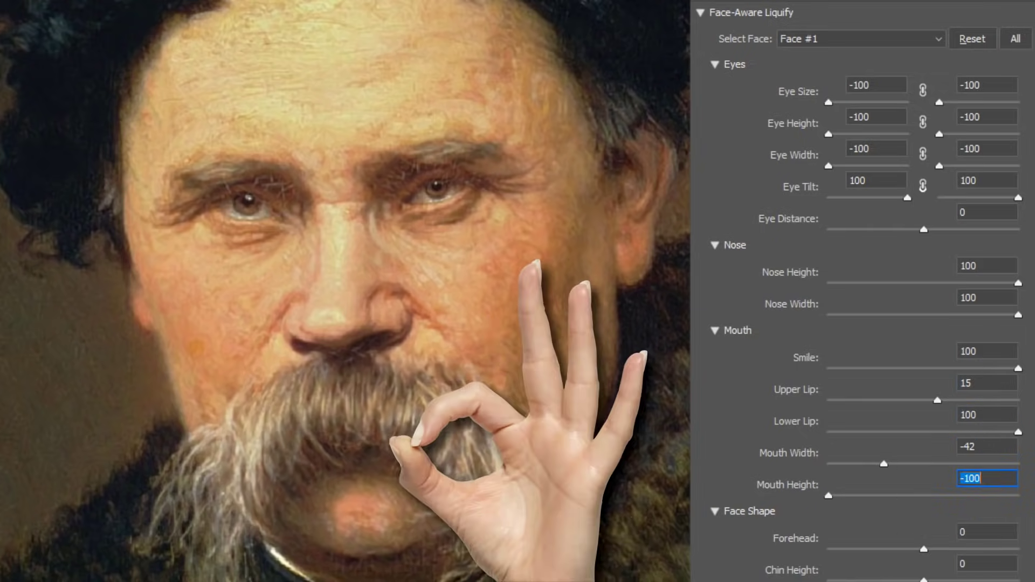
type("-47")
key("Return")
- Set the face shape's Forehead to -100 and Chin Height to 100
key("Tab")
type("-100")
key("Return")
key("Tab")
type("100")
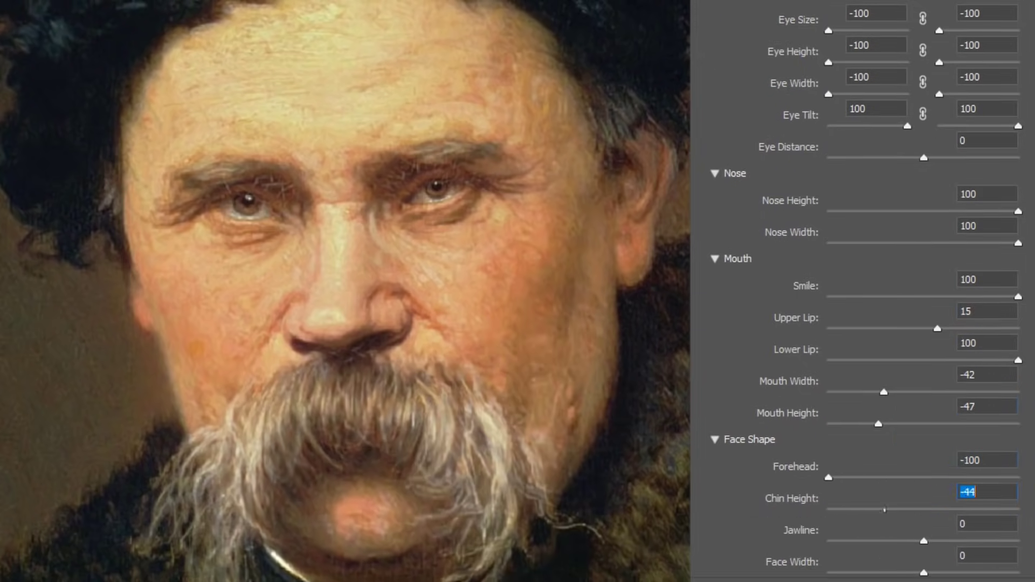
key("Return")
- Set Jawline and Face Width to -100, apply the Liquify changes and run the last filter again
key("Tab")
type("-100")
key("Return")
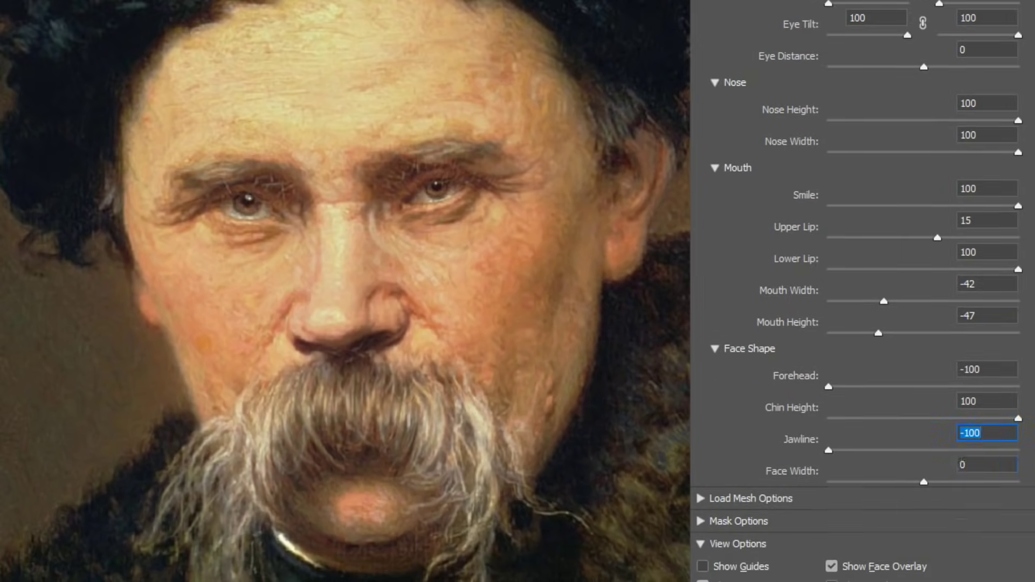
key("Tab")
type("-100")
key("Return")
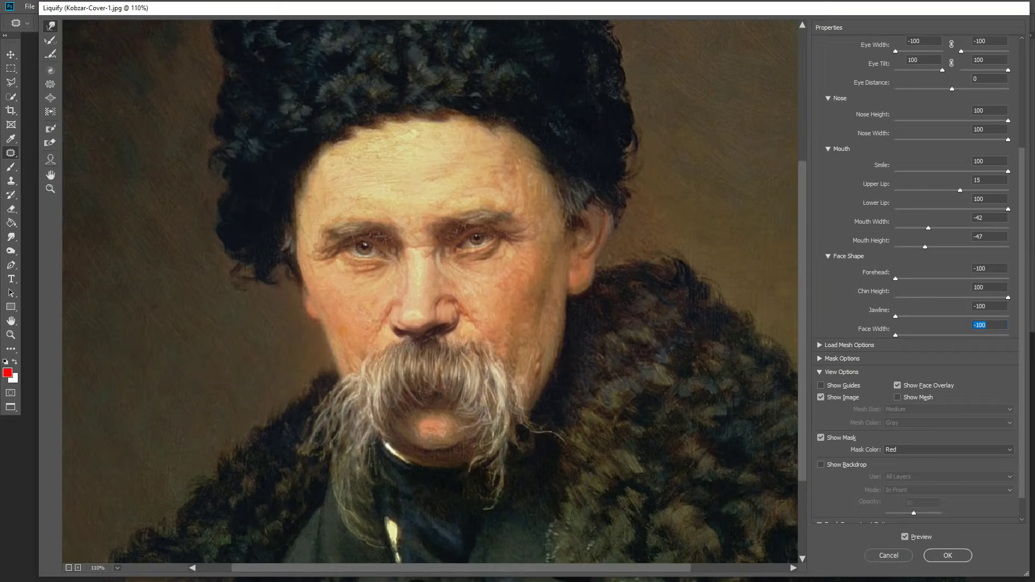
key("Return")
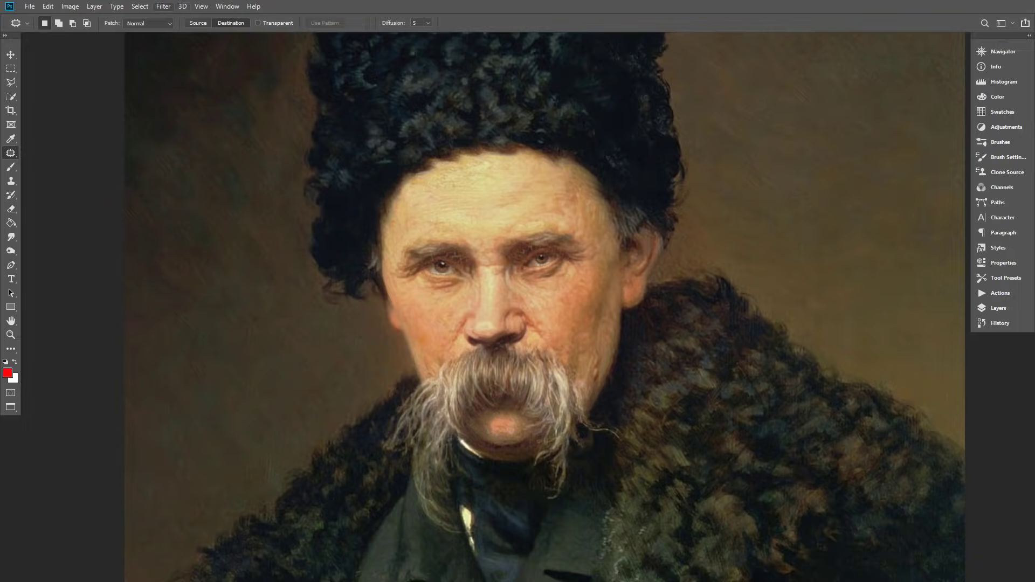
key("alt+t")
key("Return")
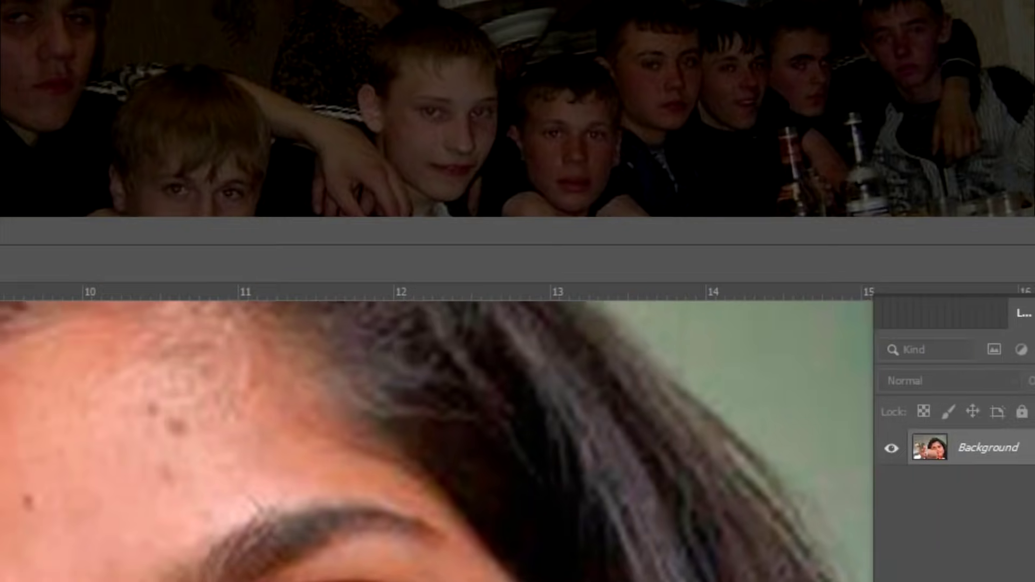
- Push the woman's chin and jaw contour into shape in Liquify with a size 35 warp brush and apply it
left_click(64, 196)
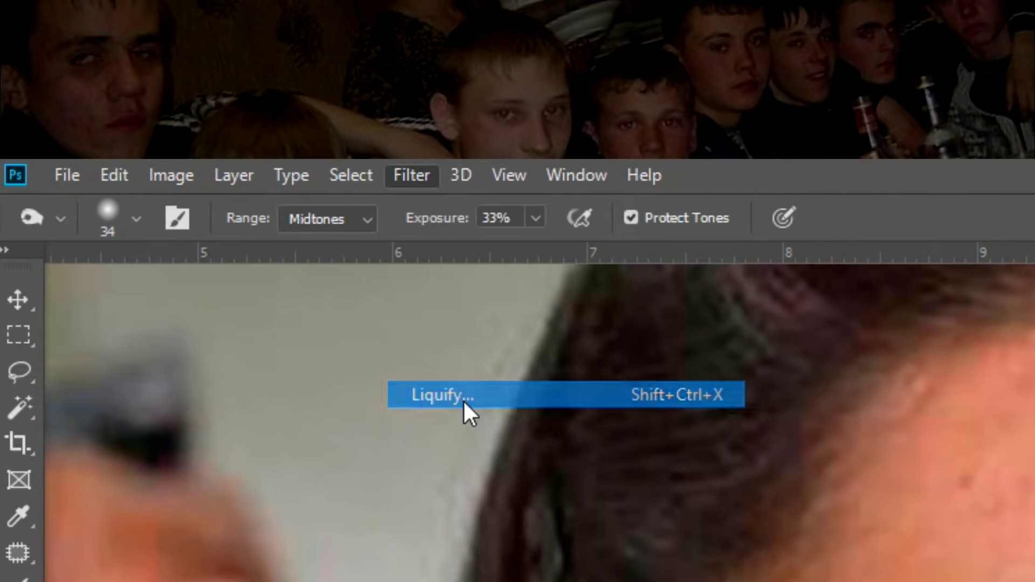
left_click(464, 399)
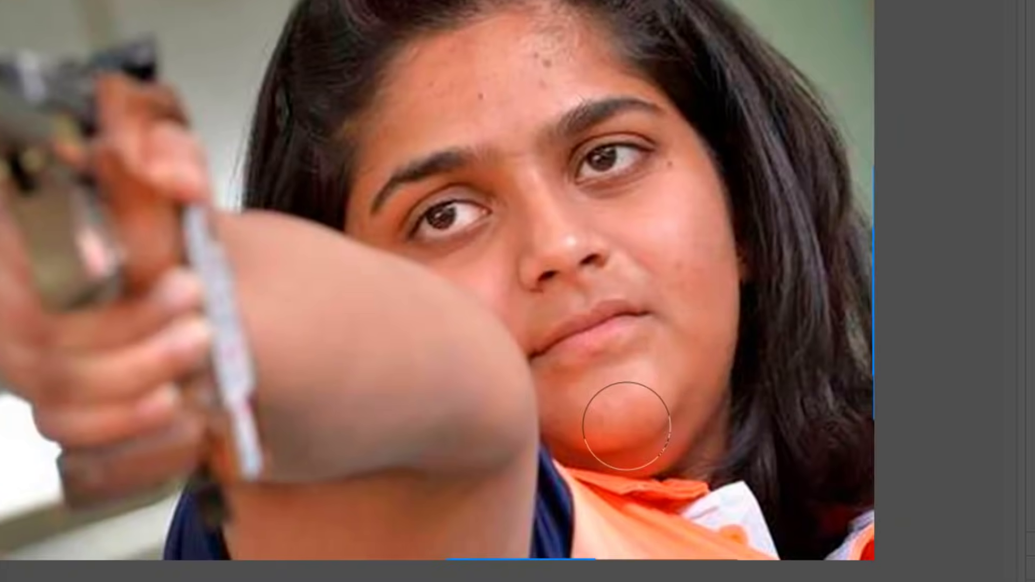
mouse_move(629, 422)
left_mouse_down()
mouse_move(681, 370)
mouse_move(700, 373)
mouse_move(603, 406)
mouse_move(717, 431)
left_mouse_up()
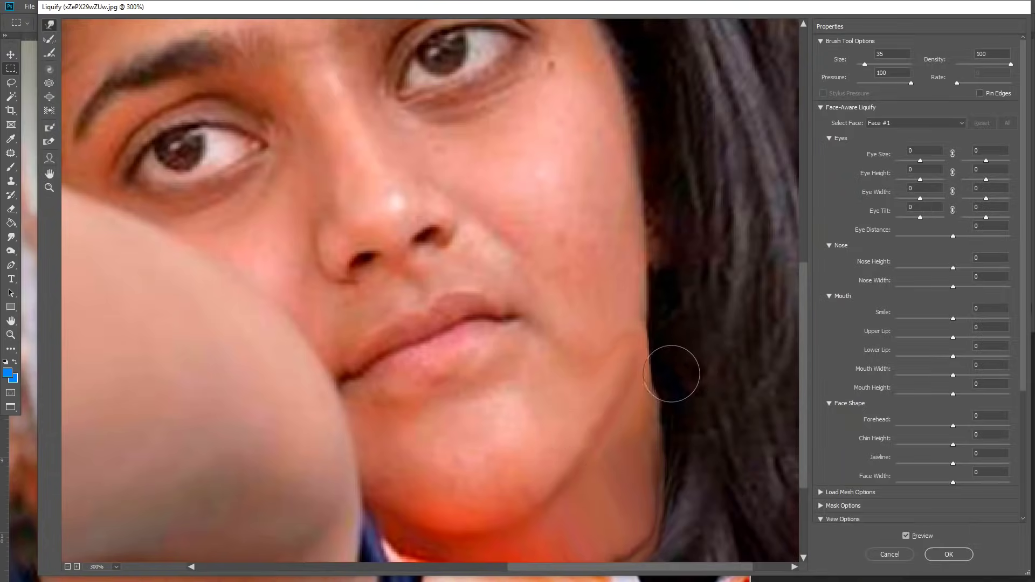
key("ctrl+minus")
key("ctrl+plus")
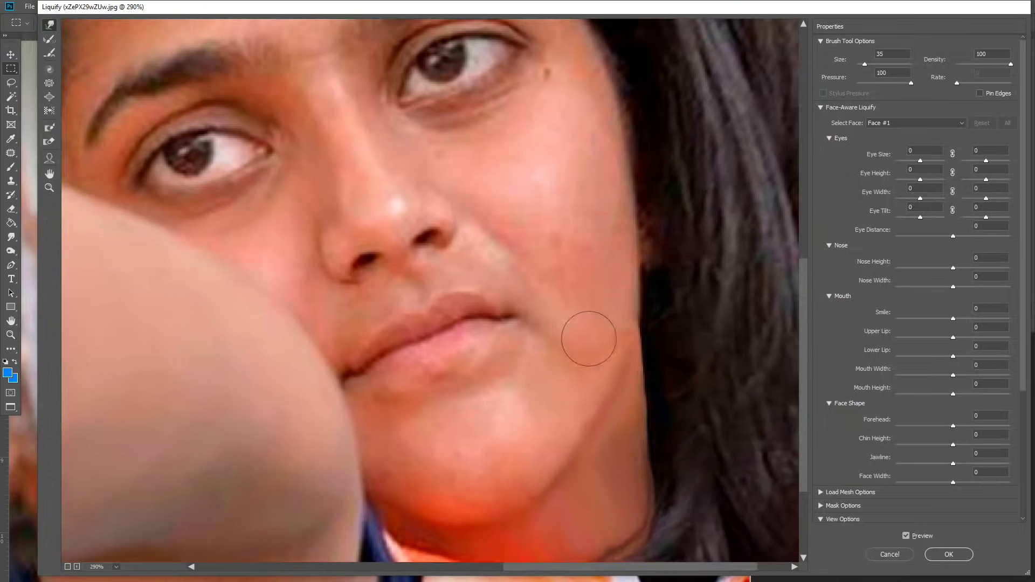
key("ctrl+minus")
key("Return")
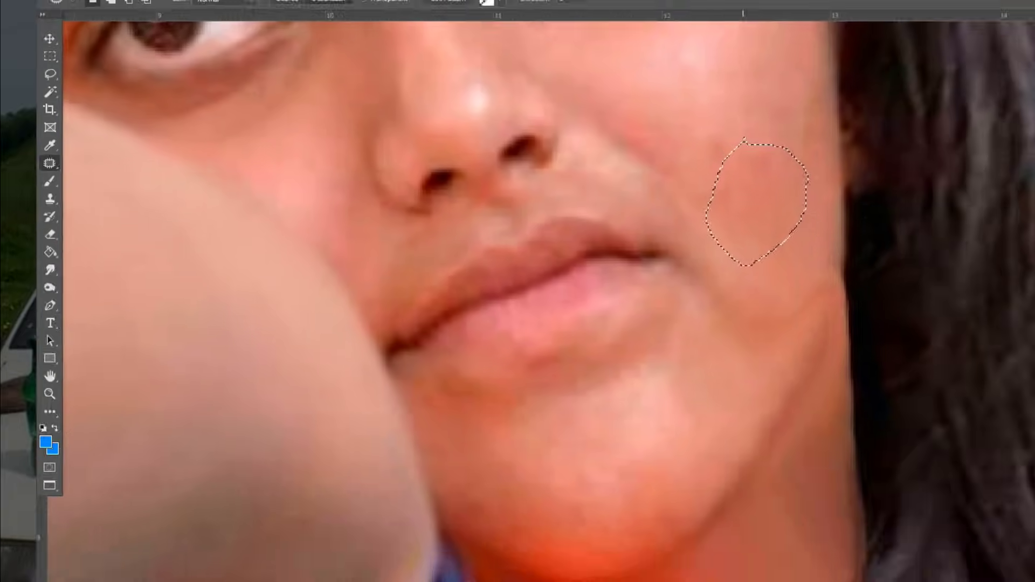
- Patch the jaw area with smooth skin from the cheek and deselect the patch
left_click_drag(585, 148, 571, 303)
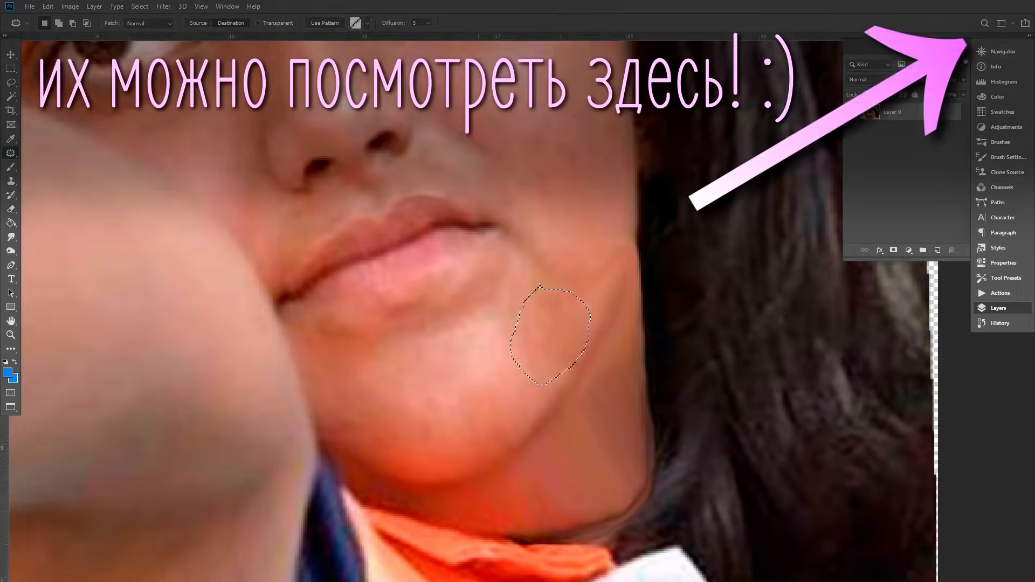
key("ctrl+d")
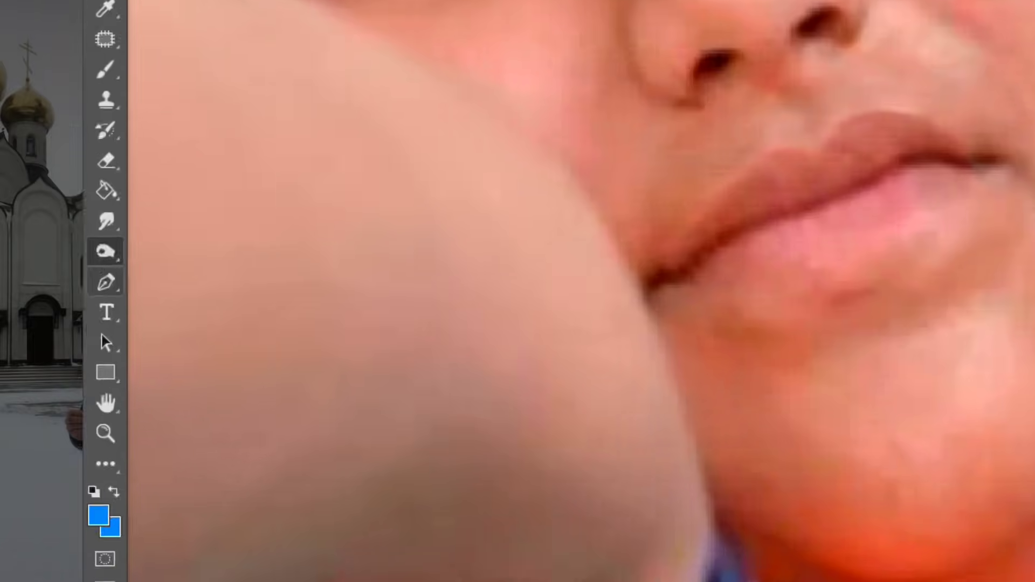
- Lighten the skin of the woman's face with the Dodge tool, using Midtones range and 50% exposure
right_click(11, 251)
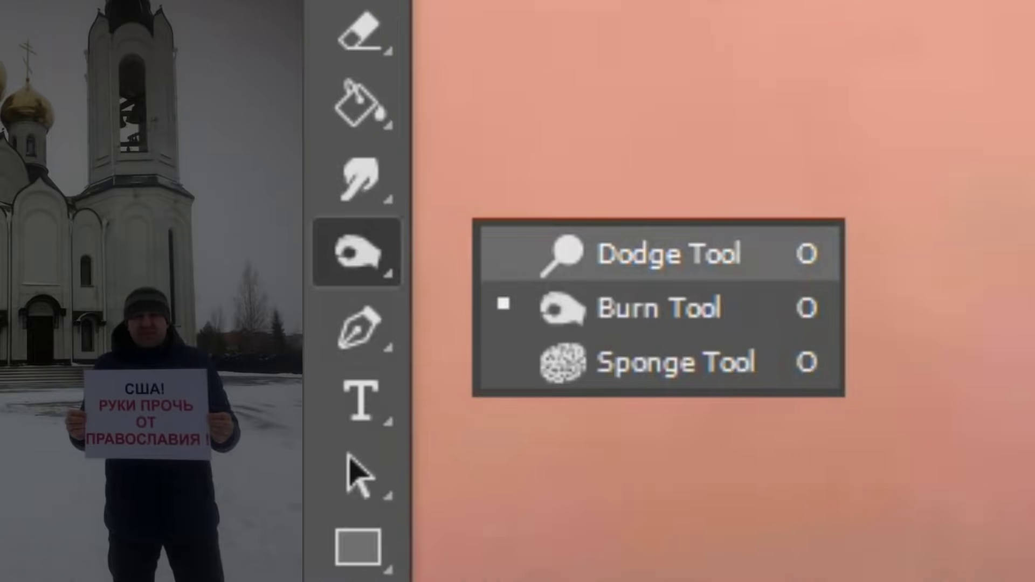
left_click(669, 254)
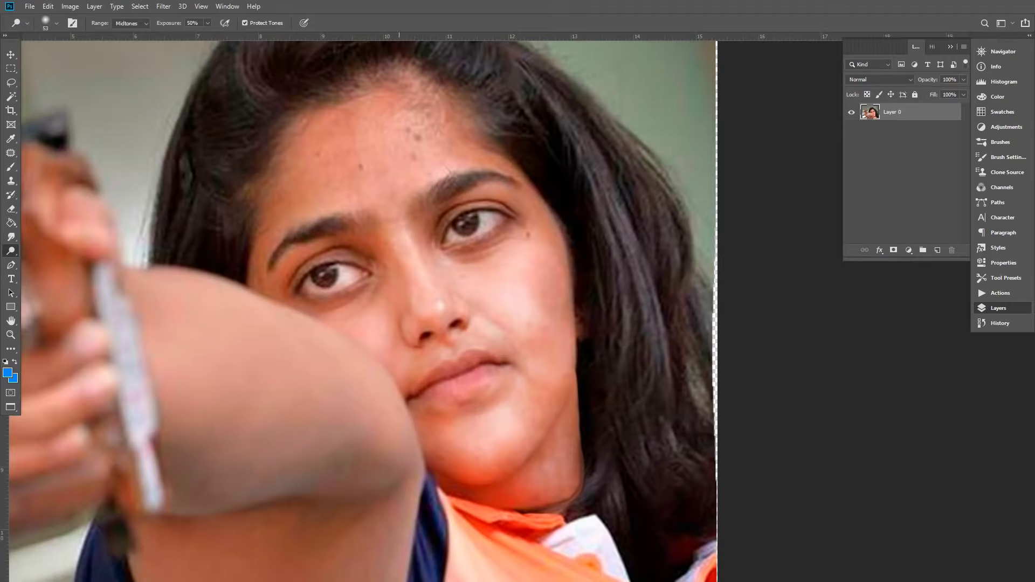
mouse_move(399, 161)
left_mouse_down()
mouse_move(431, 140)
mouse_move(392, 124)
left_mouse_up()
left_click_drag(258, 302, 367, 310)
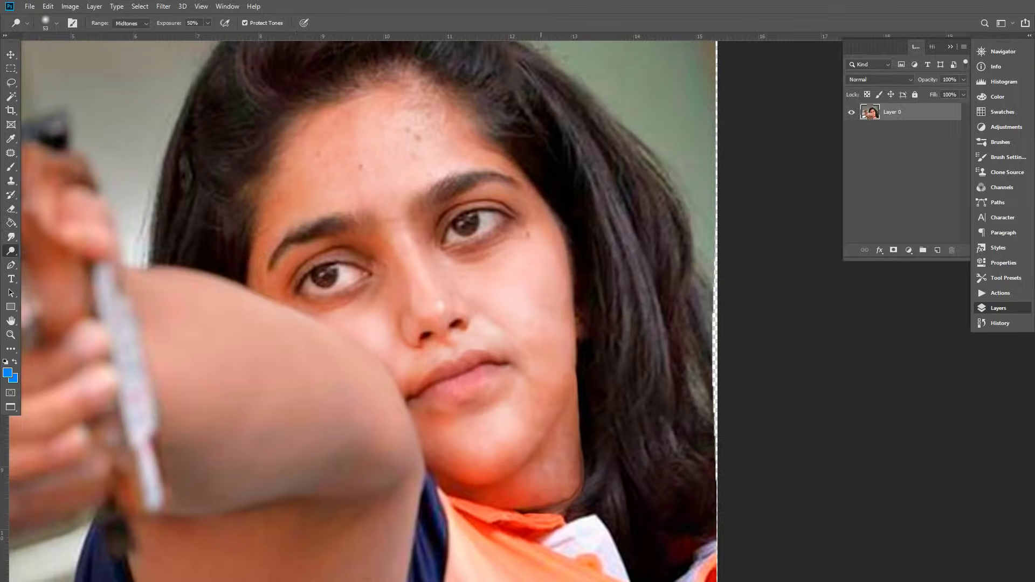
left_click_drag(566, 269, 521, 205)
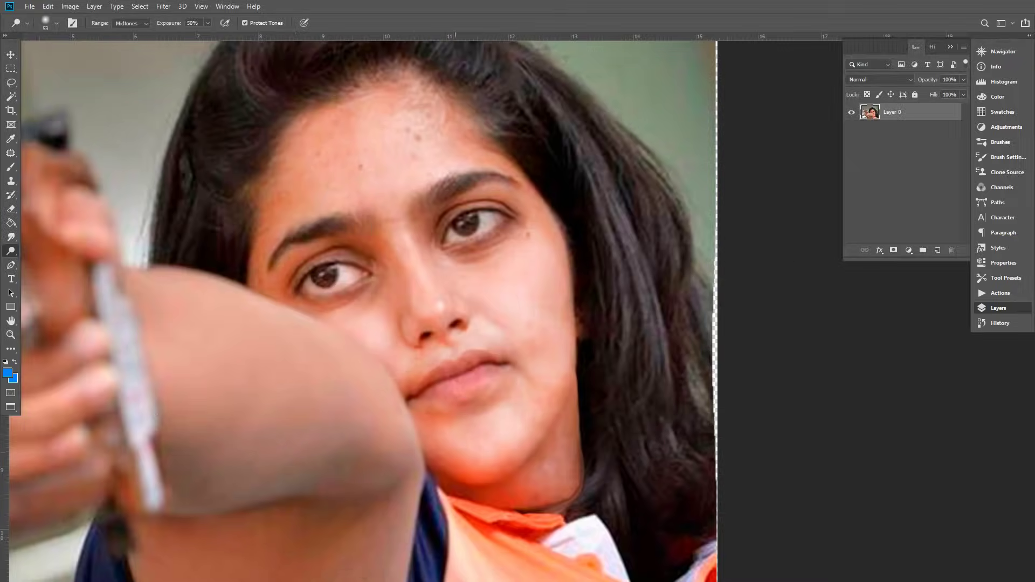
- Retouch the woman's facial skin and hair with the Smudge tool at 90% strength
key("ctrl+minus")
key("r")
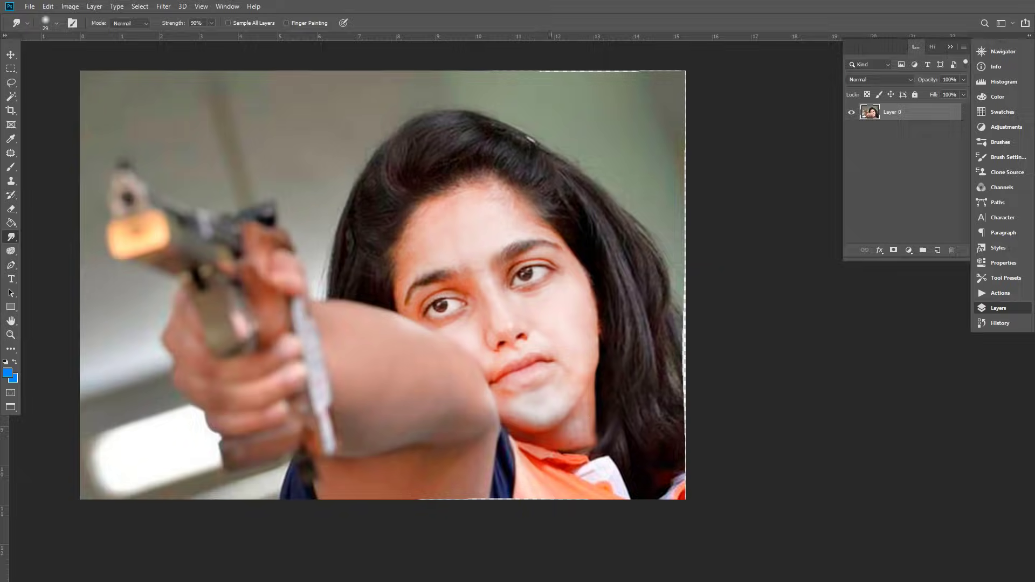
scroll(551, 279, "up", 5)
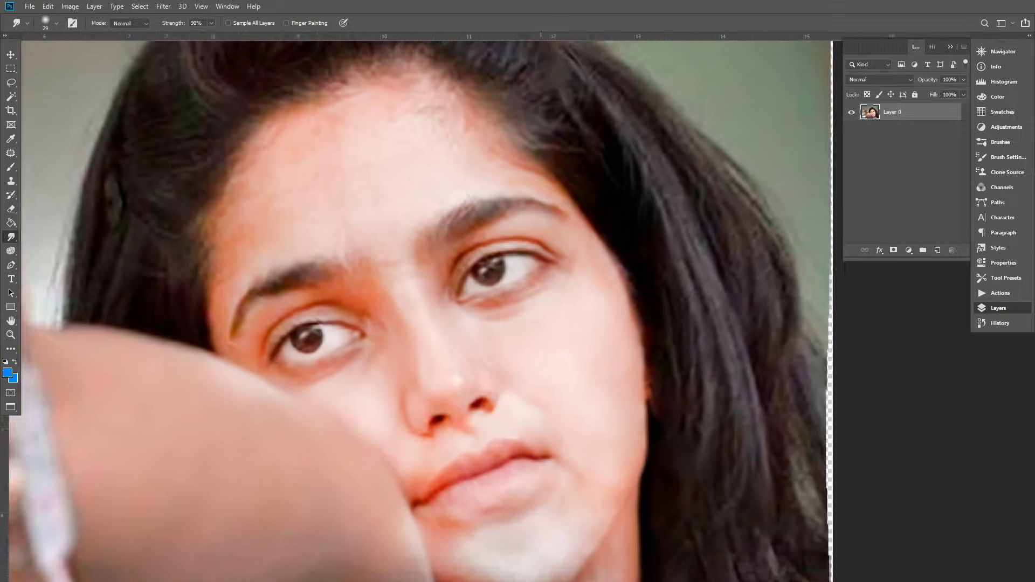
scroll(533, 279, "up", 2)
scroll(533, 280, "up", 1)
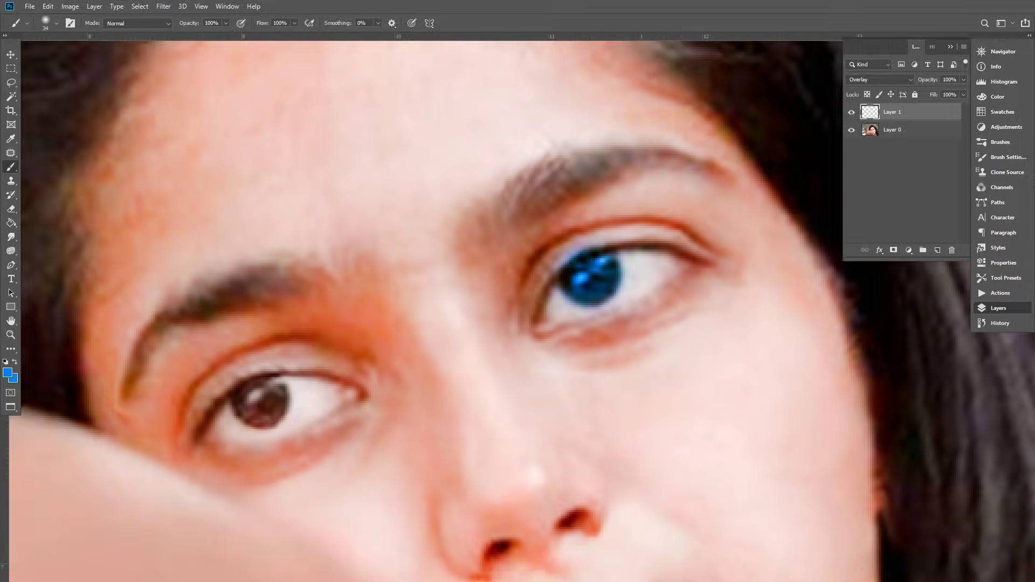
- Paint the woman's other iris blue on the Overlay layer and open the Eraser's brush settings to clean the edges
key("ctrl+0")
key("ctrl+plus")
key("e")
left_click(56, 23)
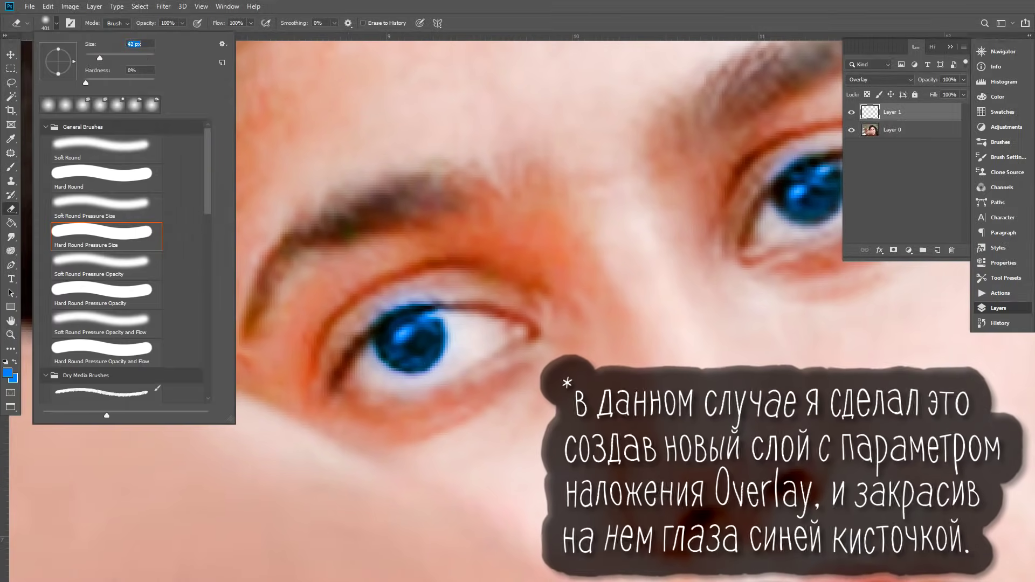
- Paint black winged eyeliner along both upper lids on a new layer with a soft brush at 27% opacity and tidy it with the Eraser
key("Escape")
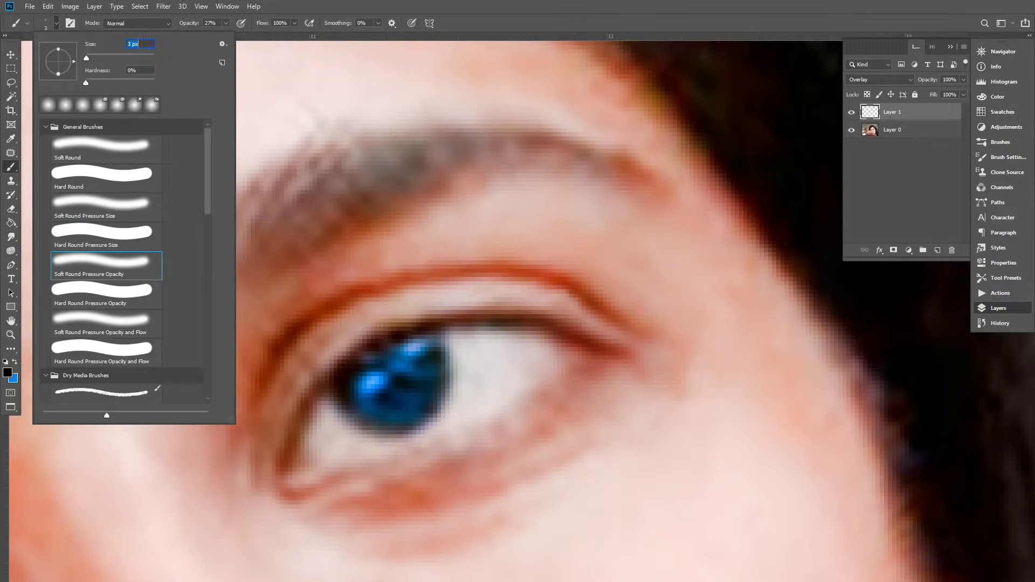
key("Escape")
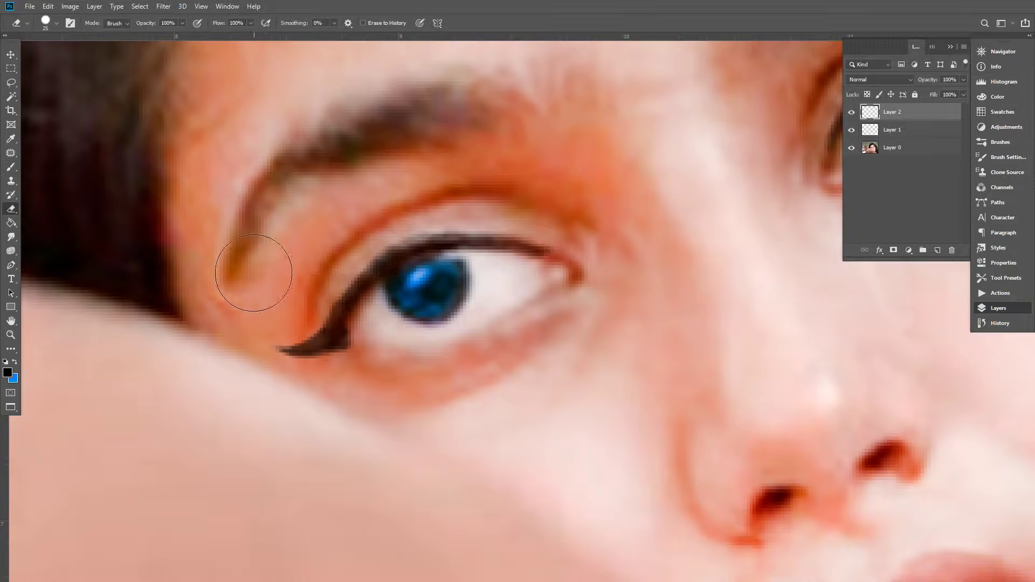
key("ctrl+0")
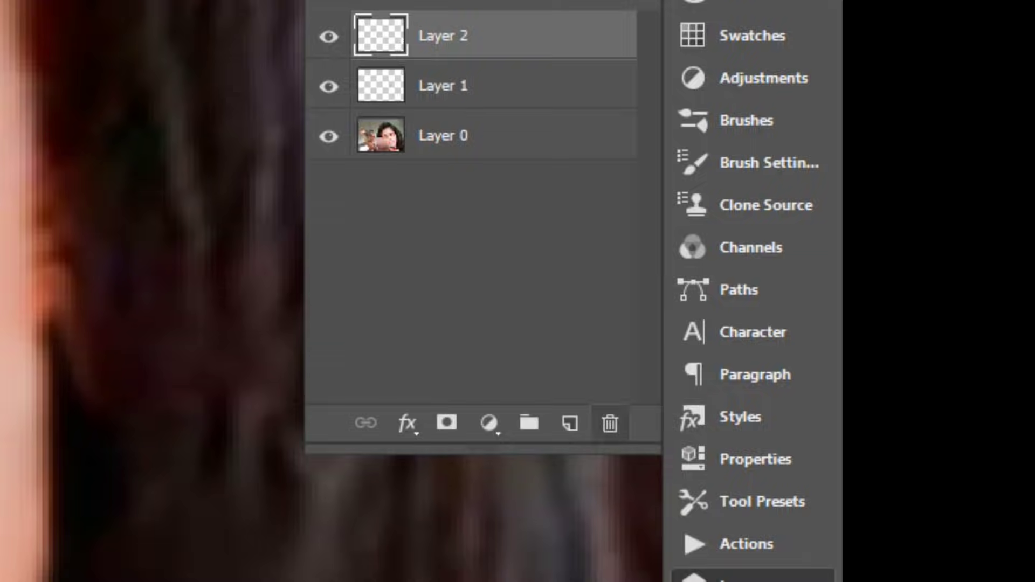
- Add a new layer, set the foreground colour to red, and paint over the woman's lips
left_click(937, 250)
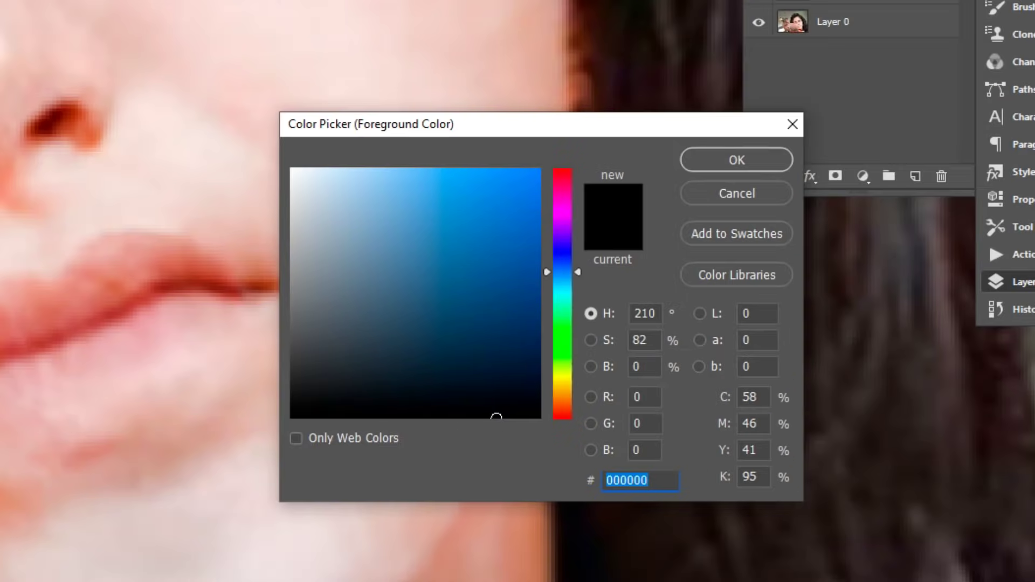
type("ff0000")
key("Return")
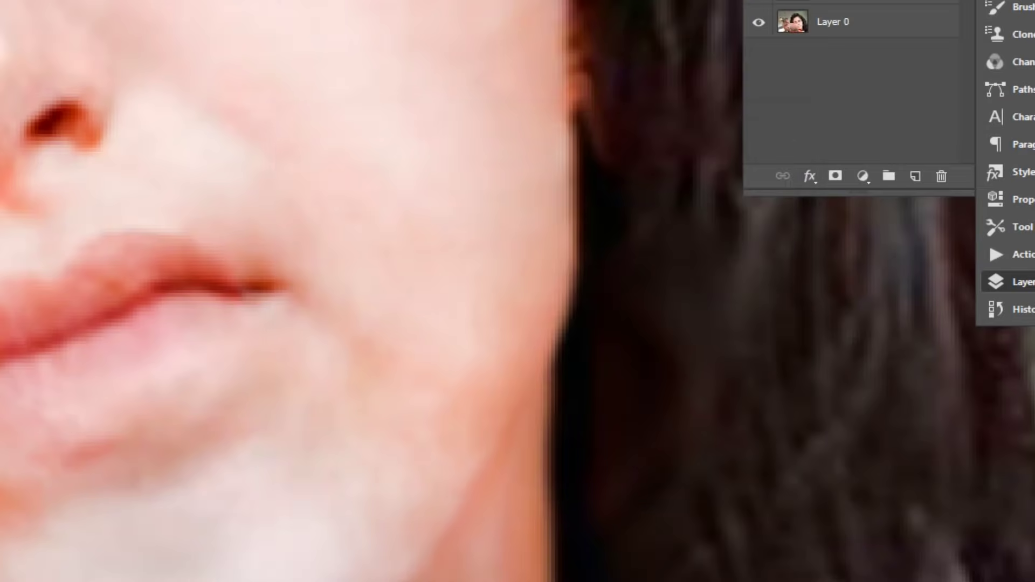
left_click_drag(372, 383, 561, 318)
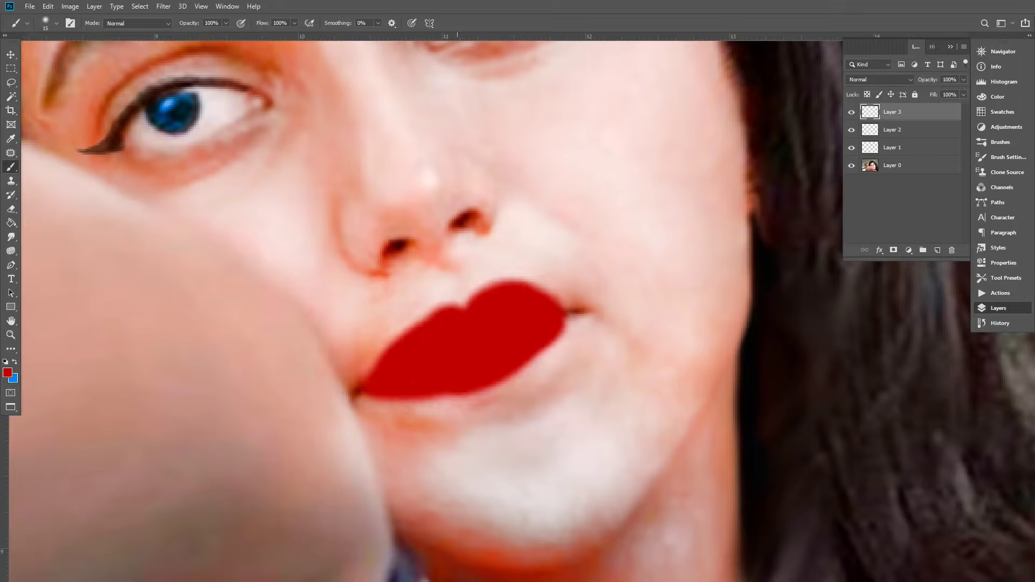
key("bracketleft")
scroll(523, 349, "up", 1)
- Set the red lip layer's blend mode to Linear Burn and open its blending options
left_click(879, 80)
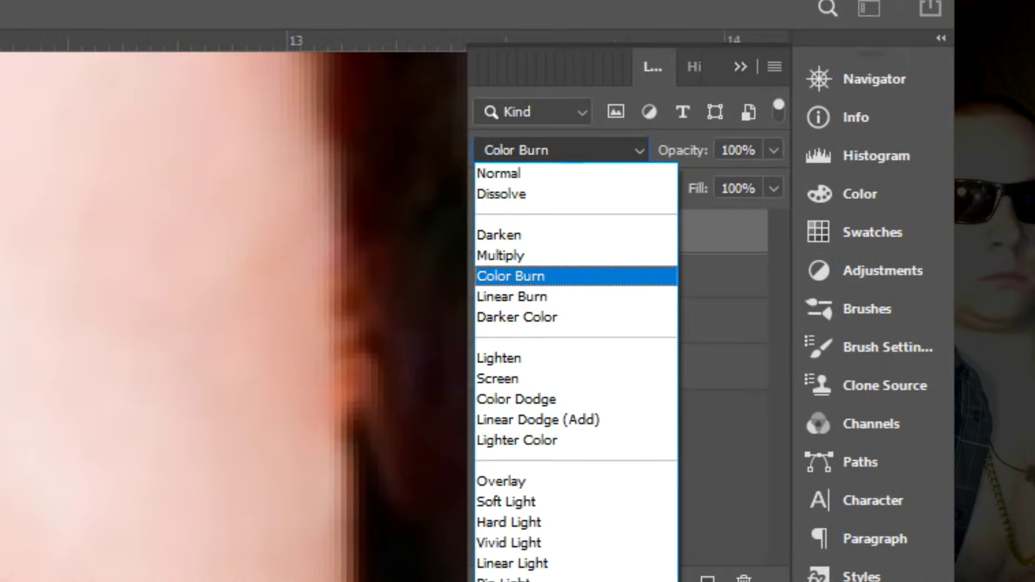
left_click(862, 137)
right_click(588, 236)
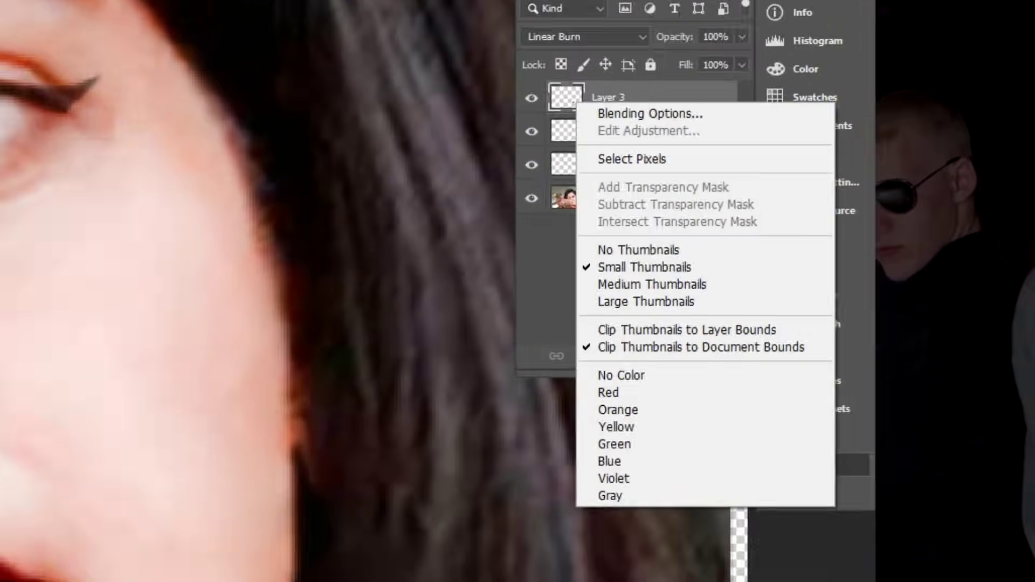
left_click(647, 255)
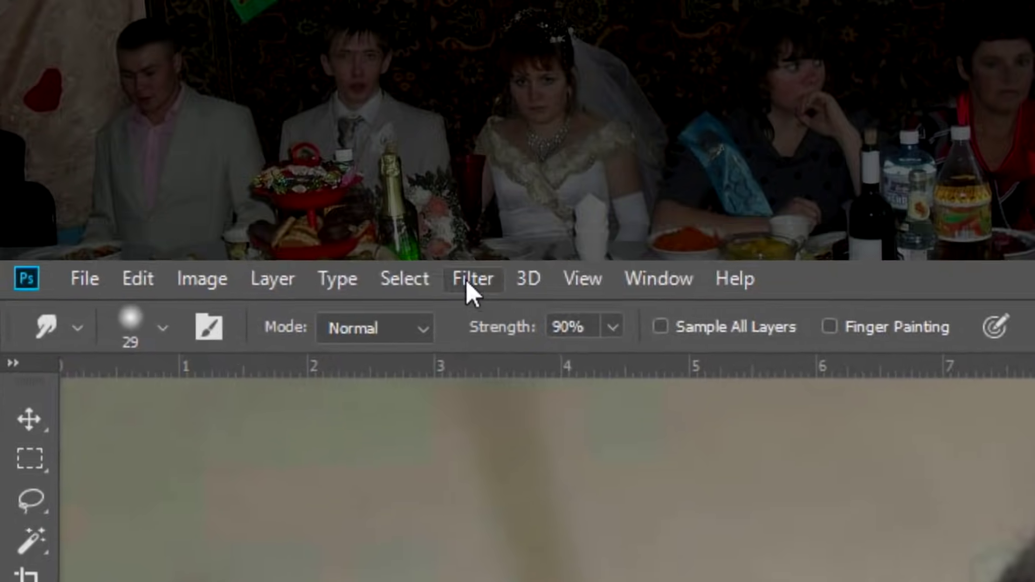
- Open the photo layer in the Camera Raw Filter and bring up its HSL adjustments
left_click(374, 190)
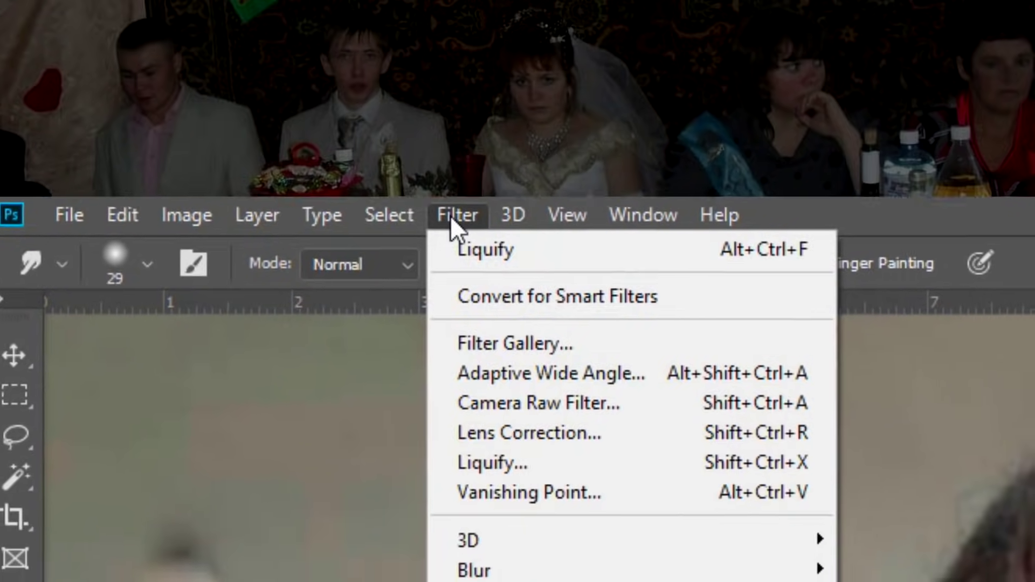
left_click(542, 410)
left_click(784, 115)
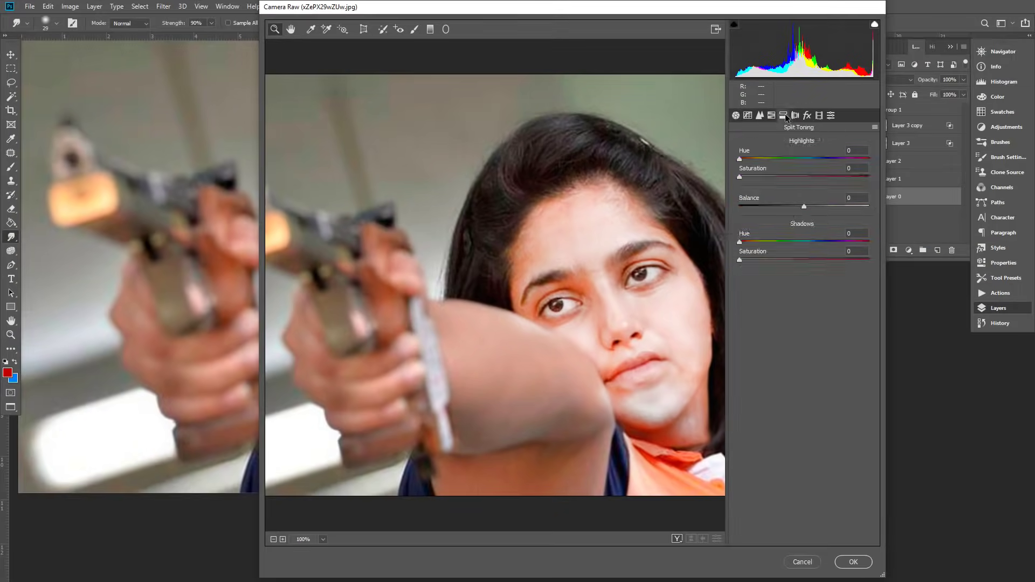
left_click(772, 116)
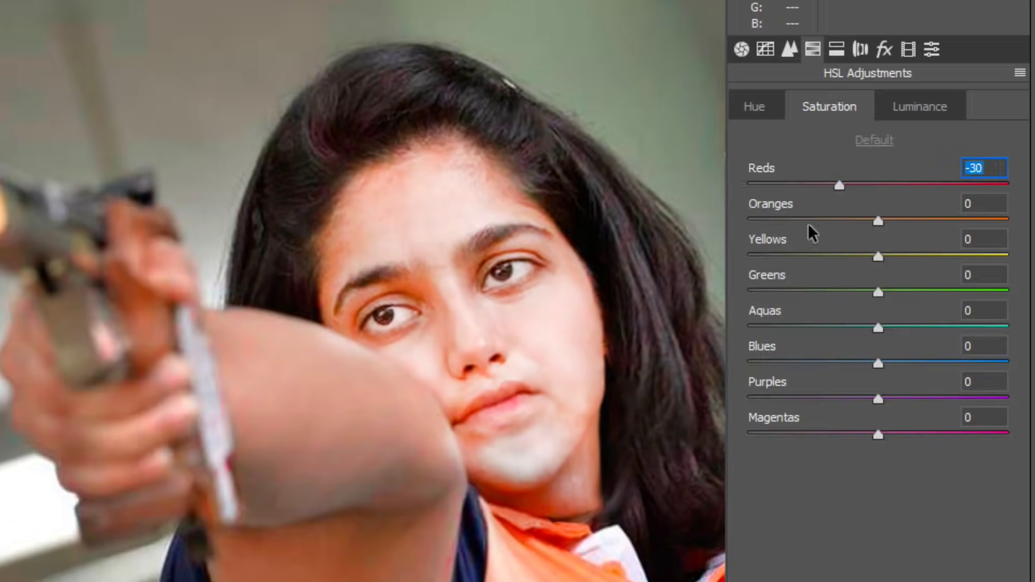
- Set the Camera Raw saturation of Reds to -4 and Oranges to -3
key("shift+Down")
key("shift+Down")
key("Down")
key("Down")
key("Down")
left_click_drag(877, 219, 1024, 221)
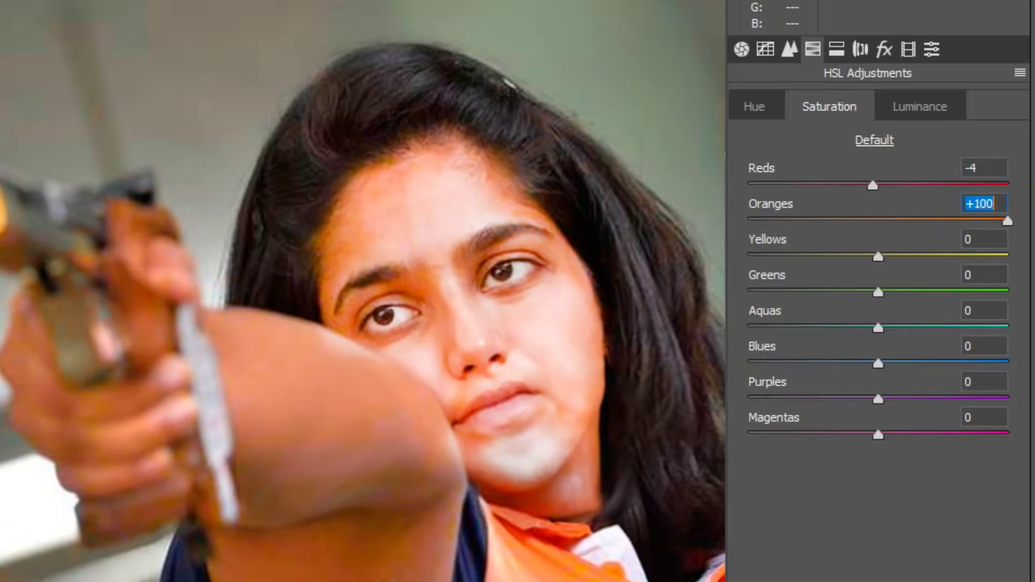
mouse_move(881, 234)
left_mouse_down()
mouse_move(1008, 226)
mouse_move(824, 256)
mouse_move(877, 244)
left_mouse_up()
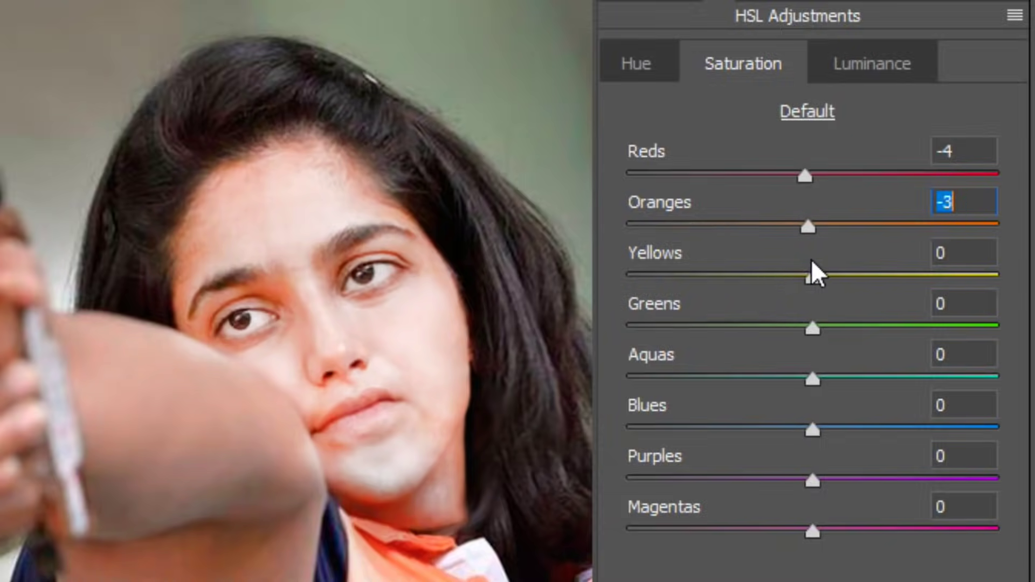
- Set the Camera Raw hue of Oranges to -13 and Reds to -37, and return to the saturation adjustments
left_click(636, 81)
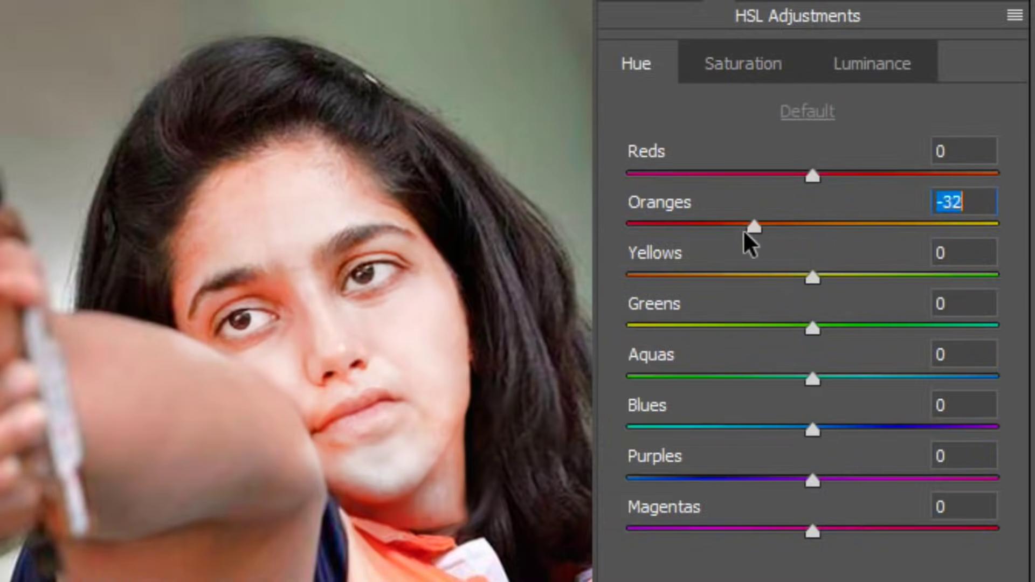
left_click_drag(744, 232, 833, 250)
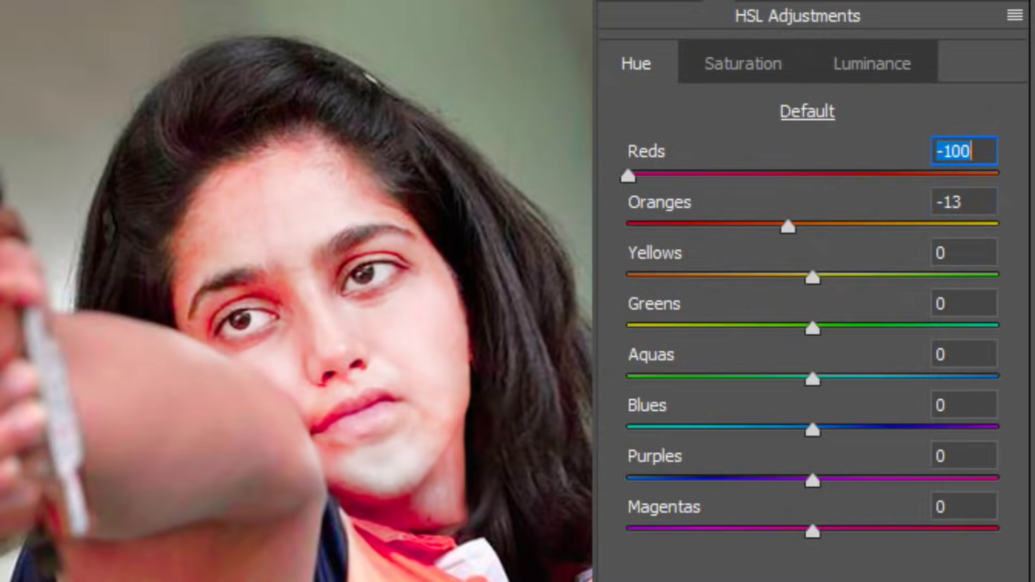
type("-19")
key("Return")
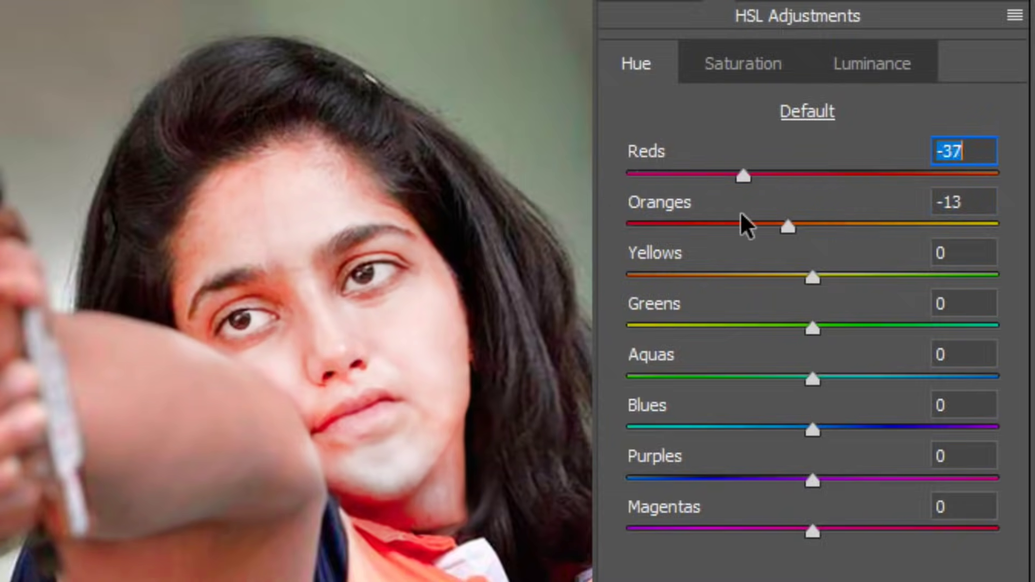
left_click(742, 64)
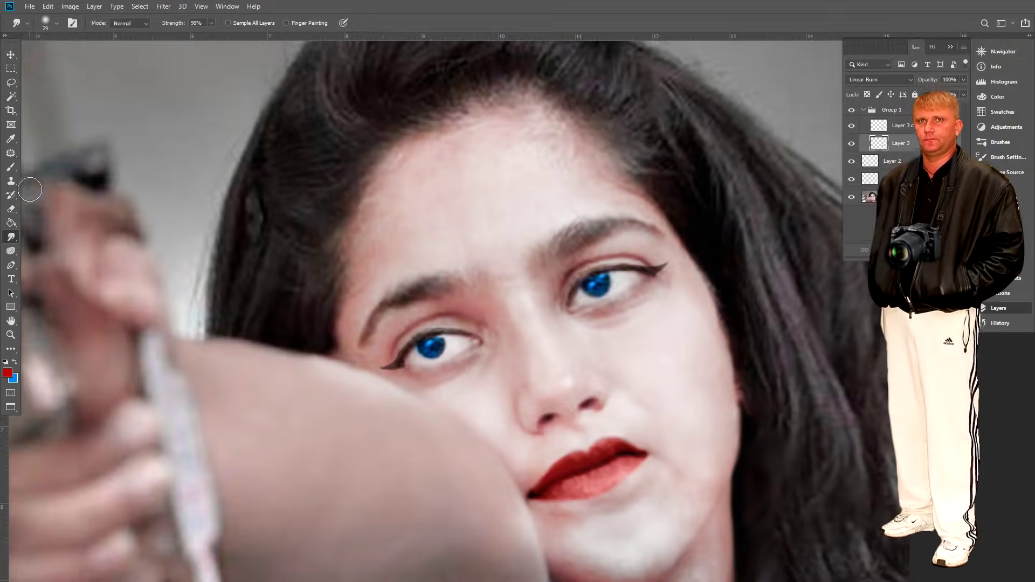
- Remove the blemishes on the woman's forehead with a size 30 Content-Aware Spot Healing Brush on the photo layer
right_click(11, 153)
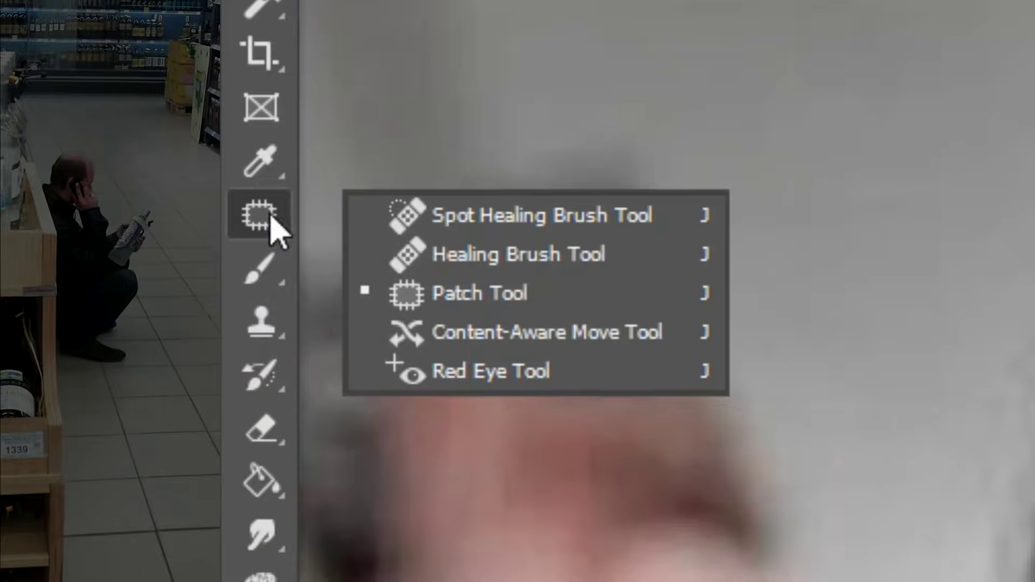
left_click(511, 218)
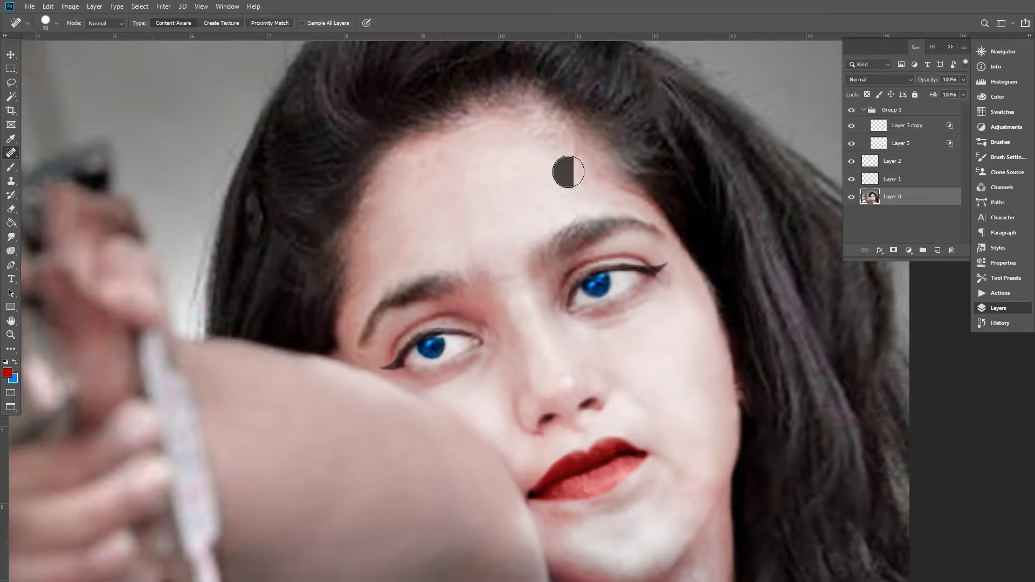
left_click(399, 186)
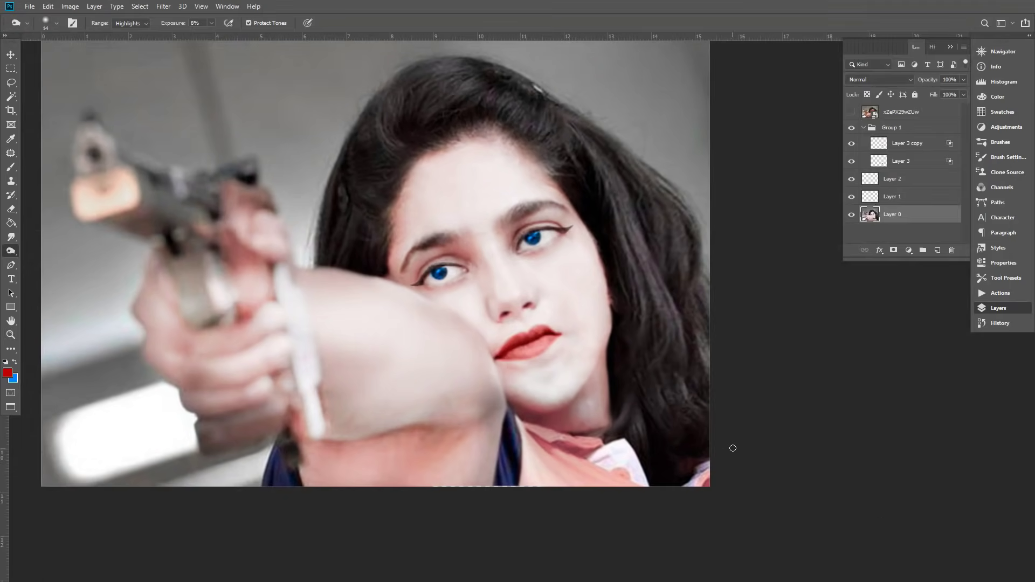
- Compare the retouched portrait with the original by showing and hiding the original photo layer
scroll(733, 448, "down", 2)
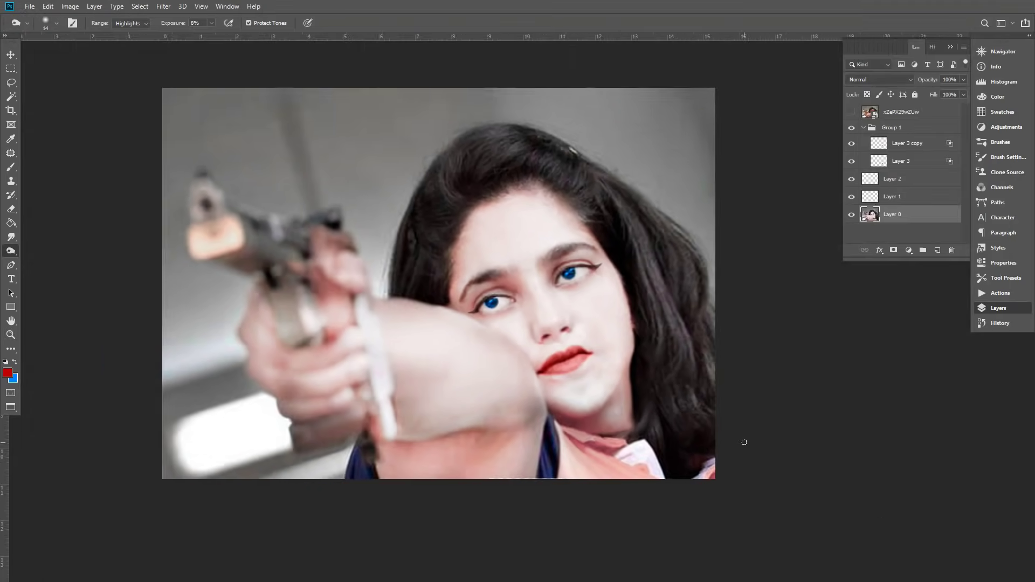
scroll(588, 380, "up", 3)
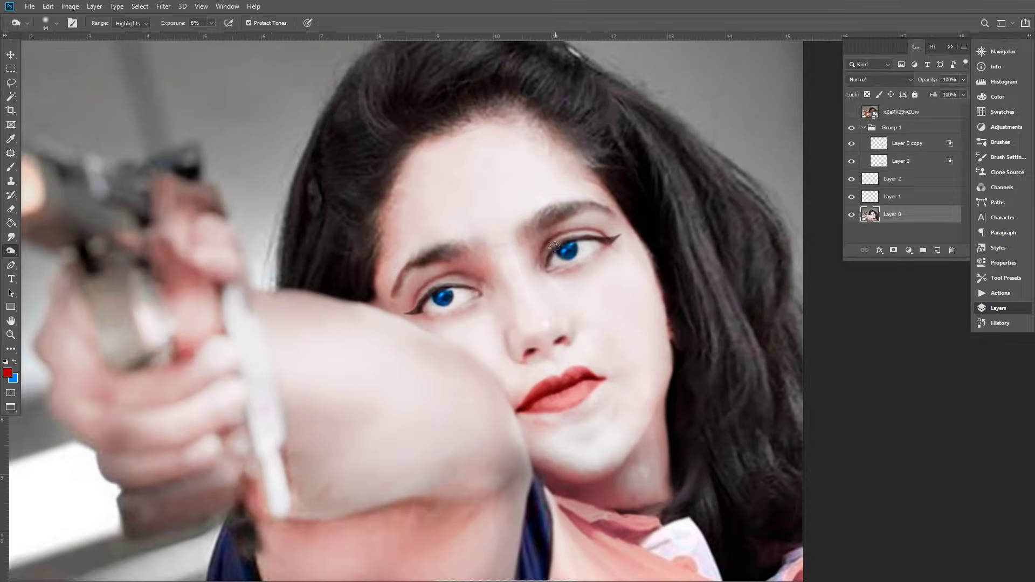
scroll(650, 393, "down", 1)
left_click(850, 113)
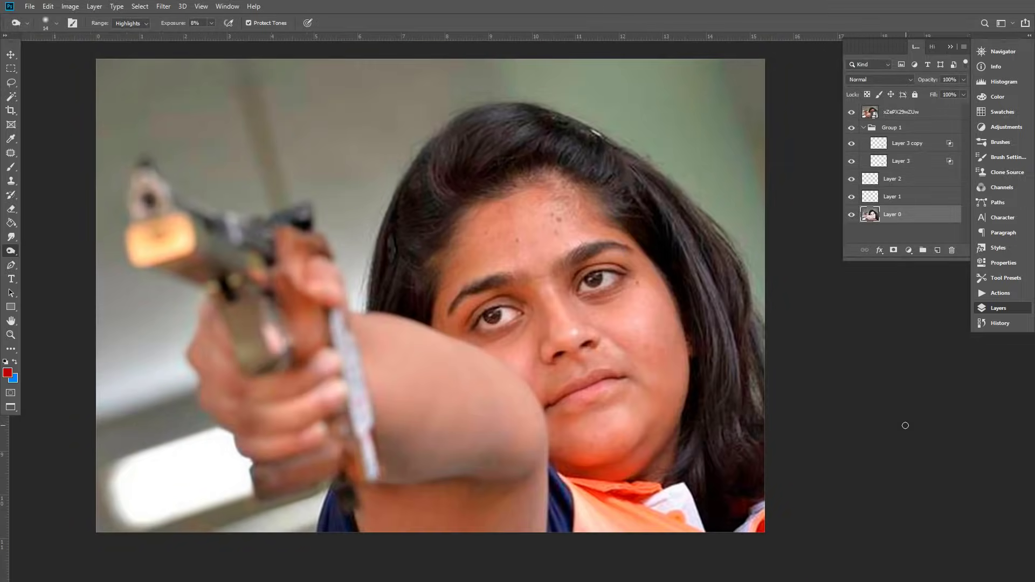
left_click(851, 112)
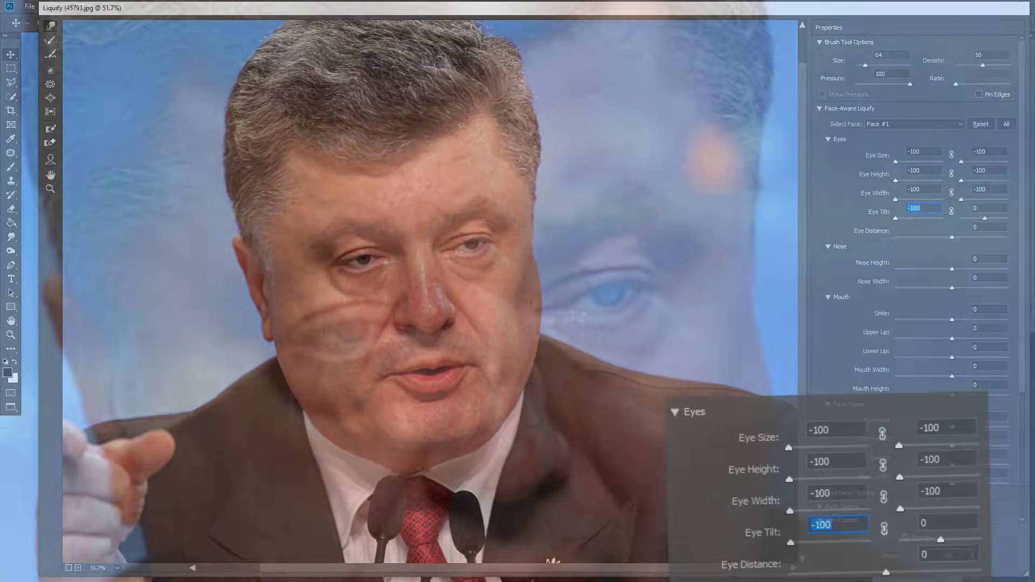
- Try extreme Face-Aware Liquify eye values on the man's face, with eye tilt at -100 and eye distance at 100
type("-100")
key("Tab")
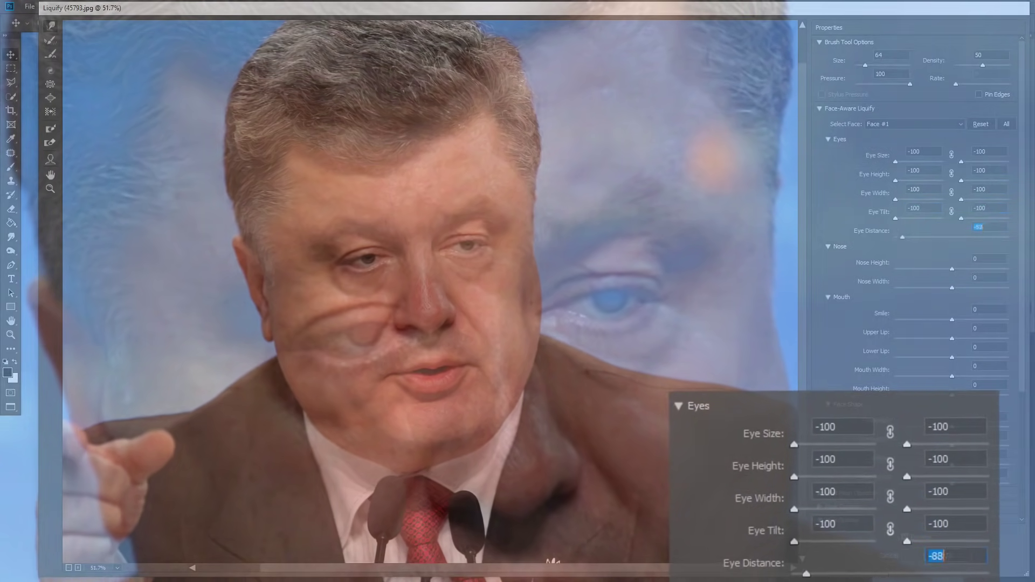
type("100")
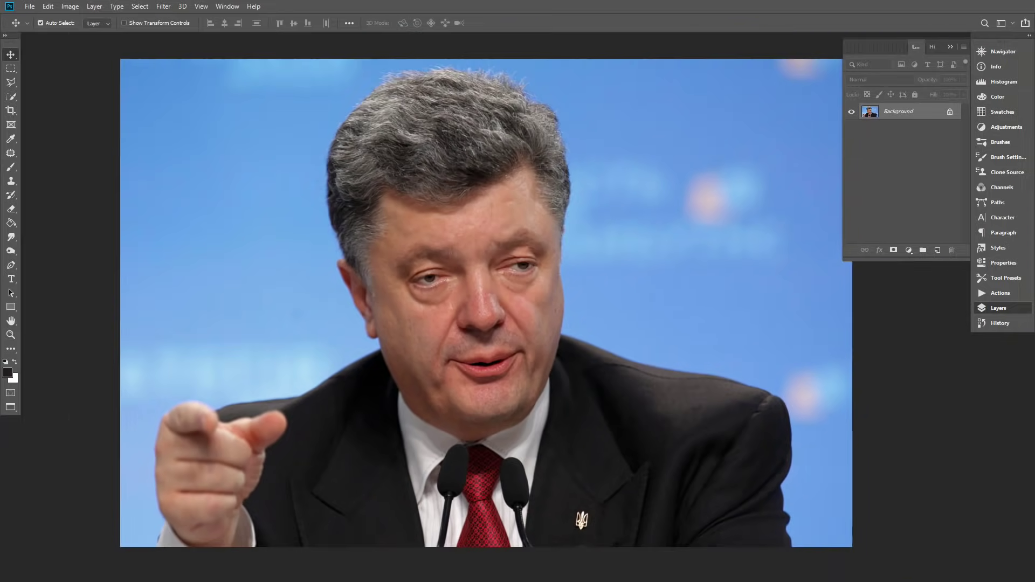
- Open Liquify on the man's portrait and set eye distance, nose height, nose width and mouth width to 100
key("alt+t")
key("Down")
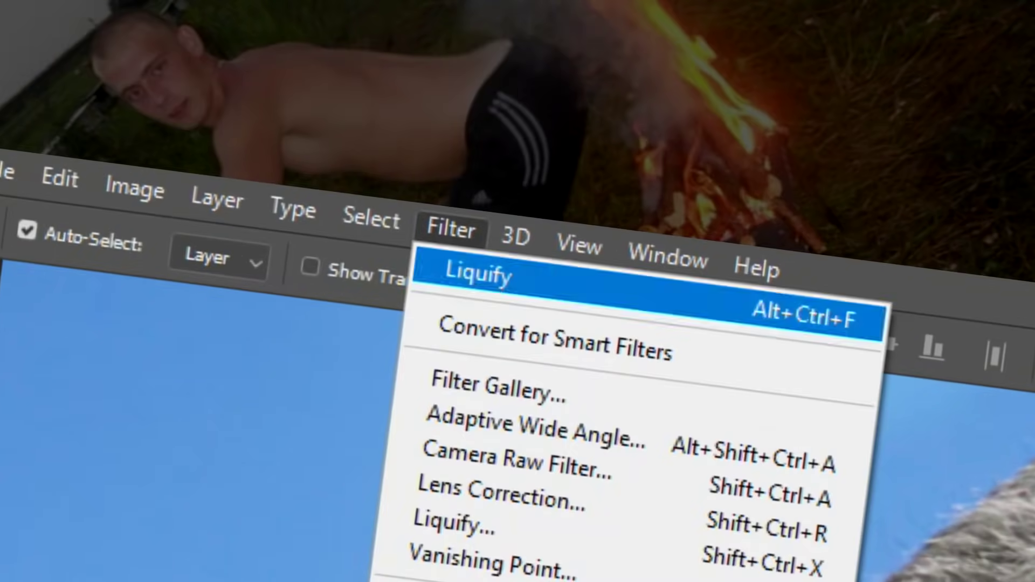
key("Return")
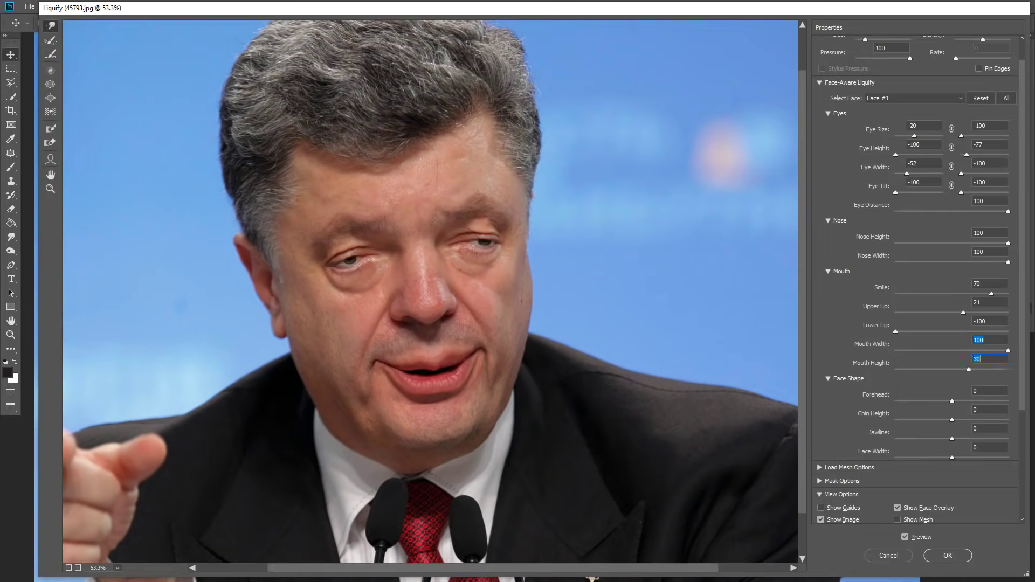
- Set the man's mouth height to 0 and his face shape to forehead -100, chin height 100, jawline 41 and face width -100
key("Tab")
type("-100")
key("Tab")
type("100")
key("Tab")
type("18")
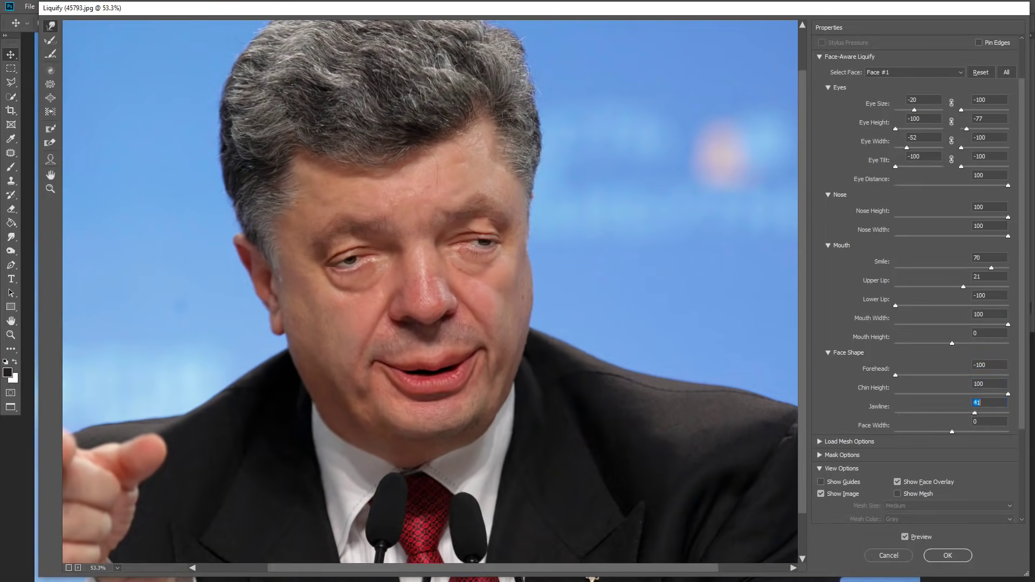
key("Tab")
type("-100")
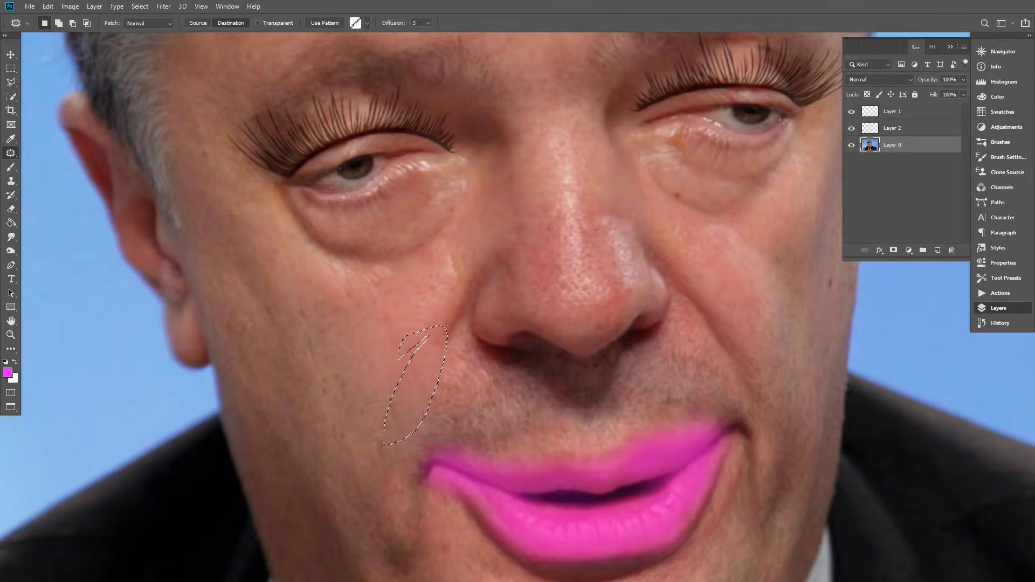
- Push the man's hair and the sides of his face inward in Liquify with a size 609 warp brush
key("ctrl+shift+x")
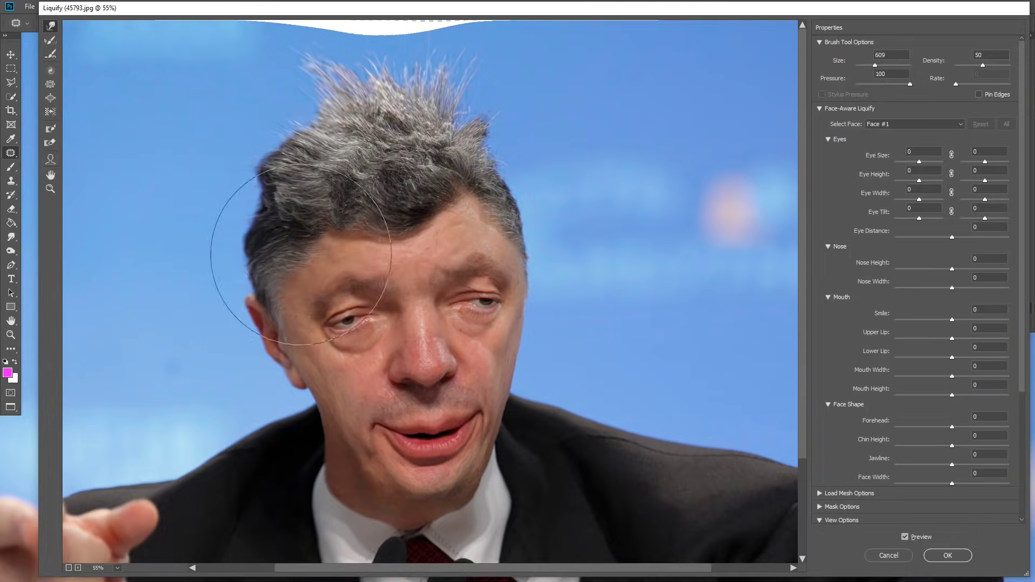
left_click_drag(299, 238, 474, 92)
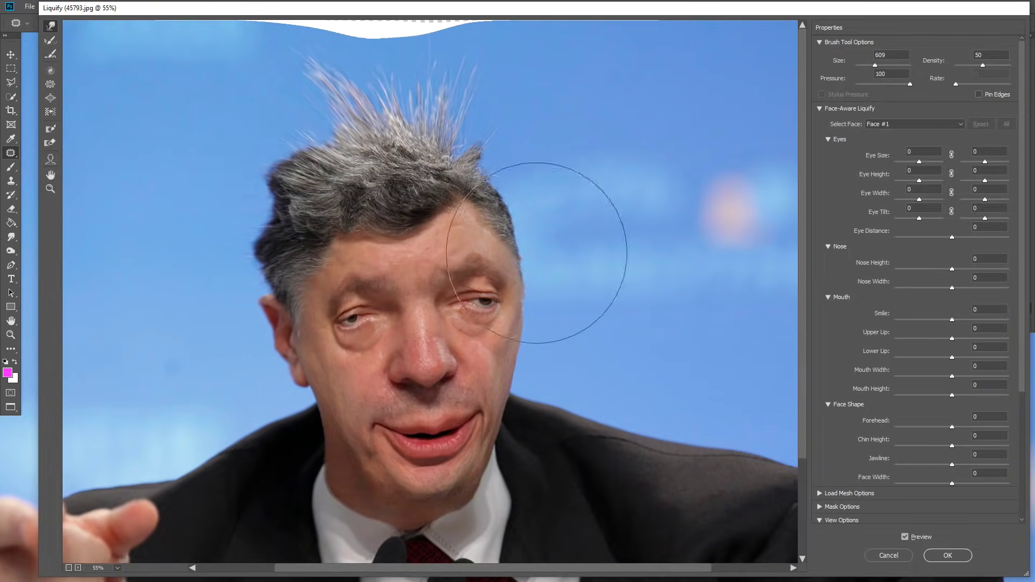
left_click_drag(285, 362, 491, 386)
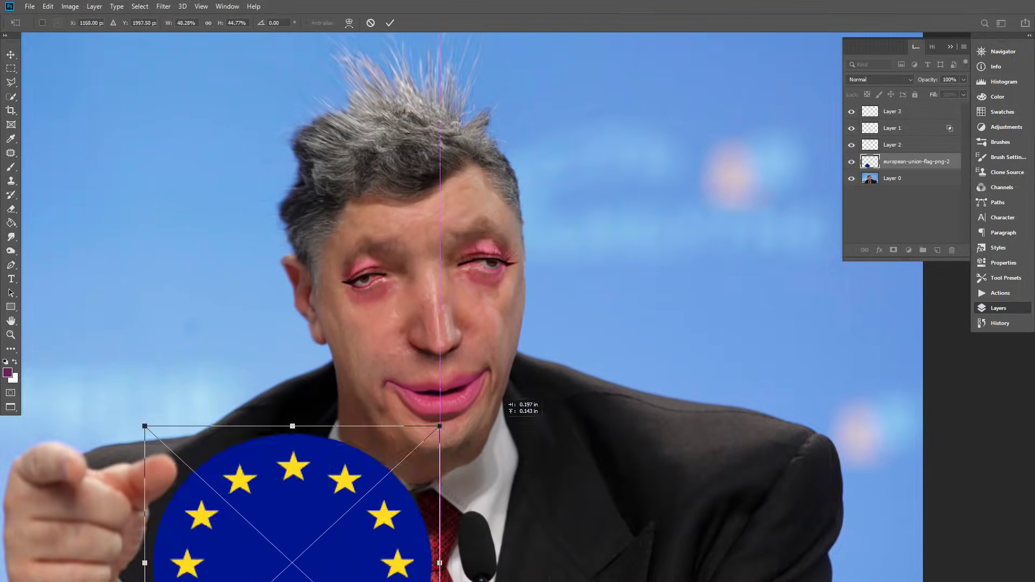
- Arrange the round EU flag, the tilted passport picture and the resized instant noodle packet around the man
left_click_drag(293, 519, 700, 185)
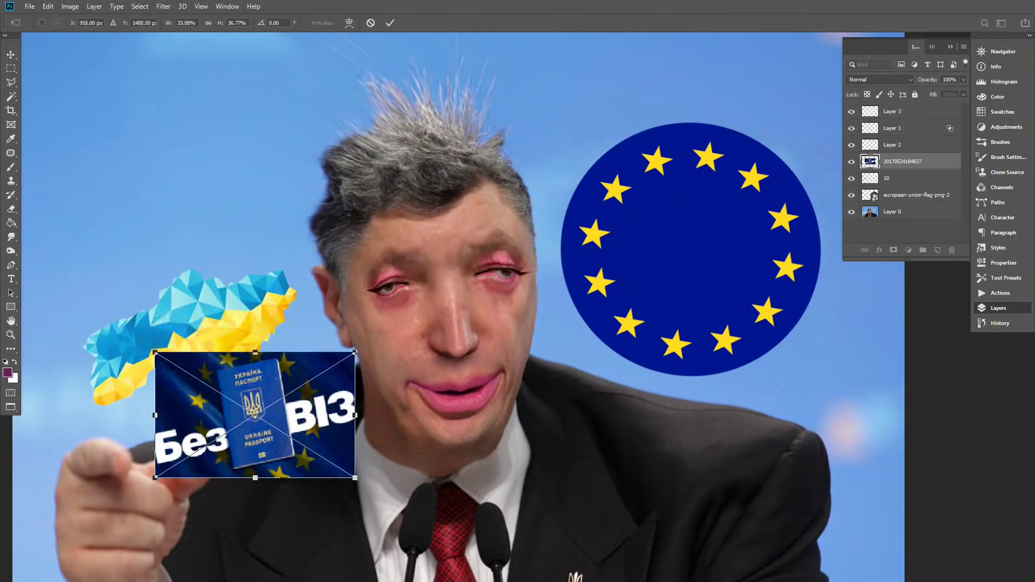
left_click_drag(316, 89, 302, 75)
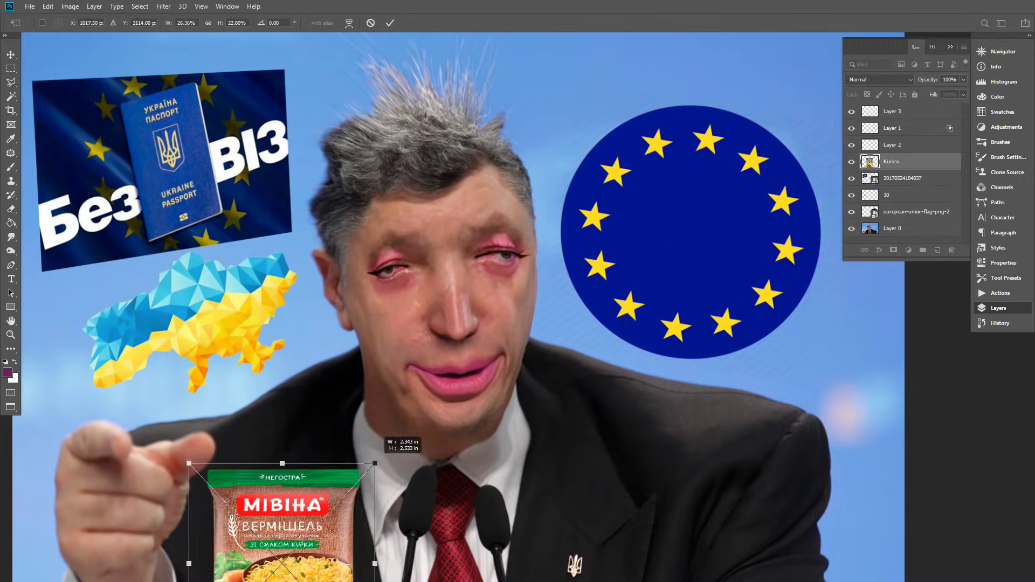
left_click_drag(432, 442, 345, 361)
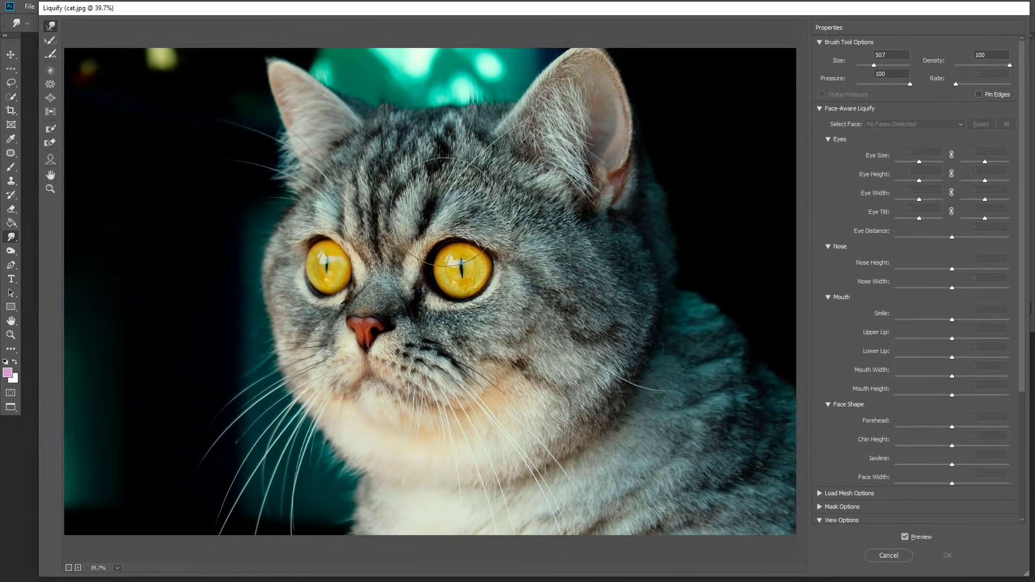
- Warp the cat's eyes into an angry slant and curl its ear tips in Liquify, using a brush as small as 64
scroll(430, 276, "up", 2)
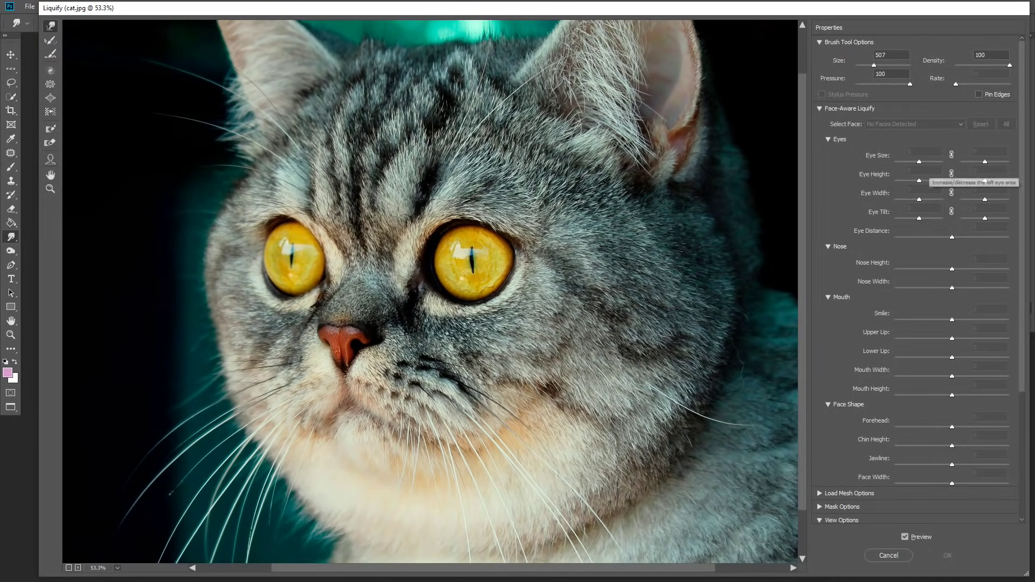
key("alt")
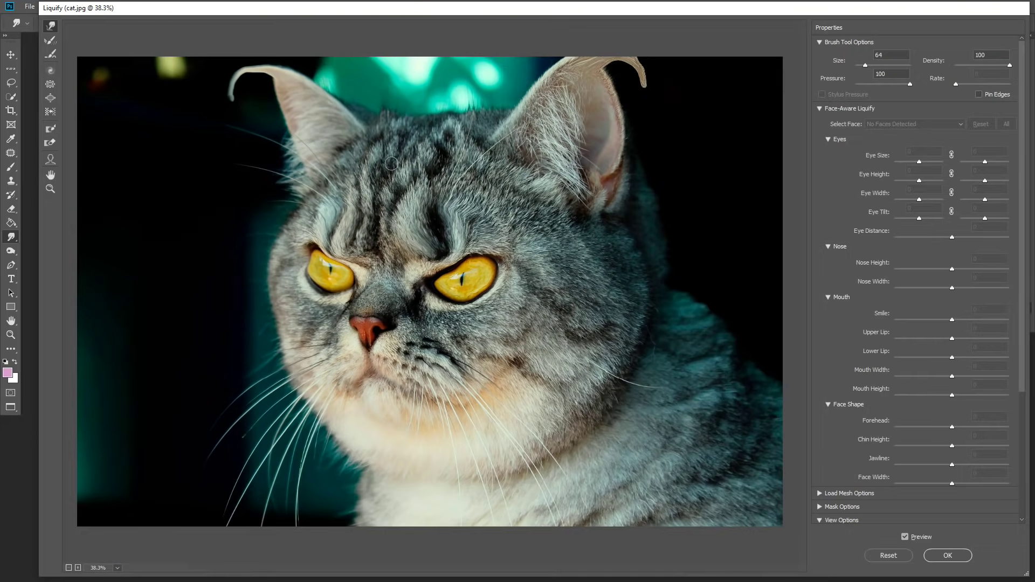
key("Return")
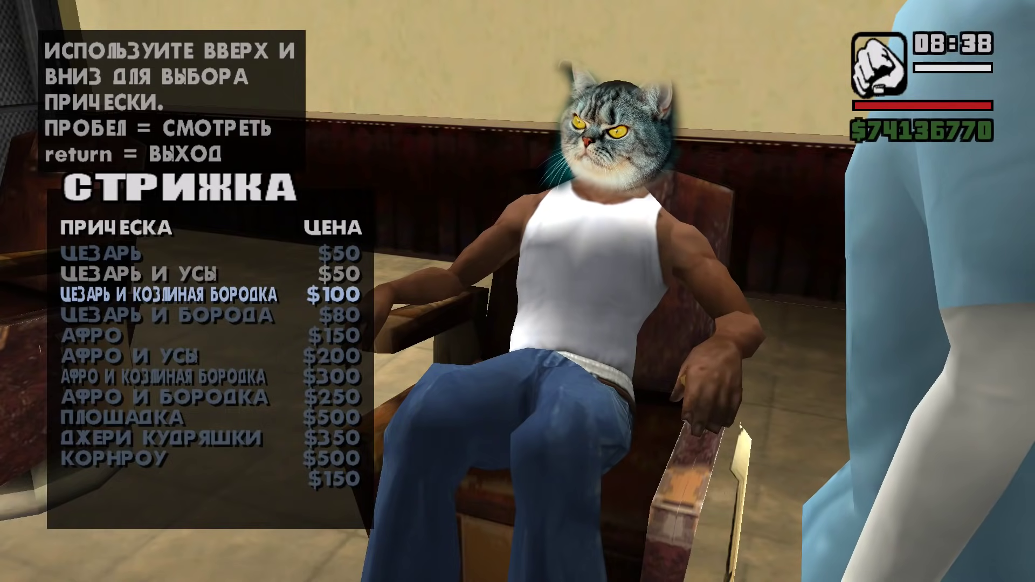
key("Down")
key("Down")
key("Down")
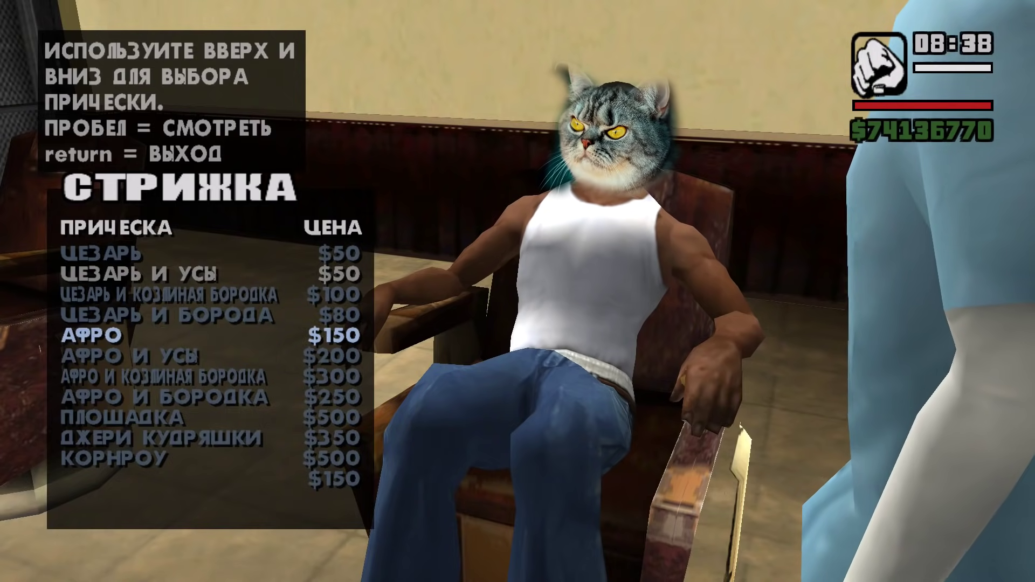
key("Down")
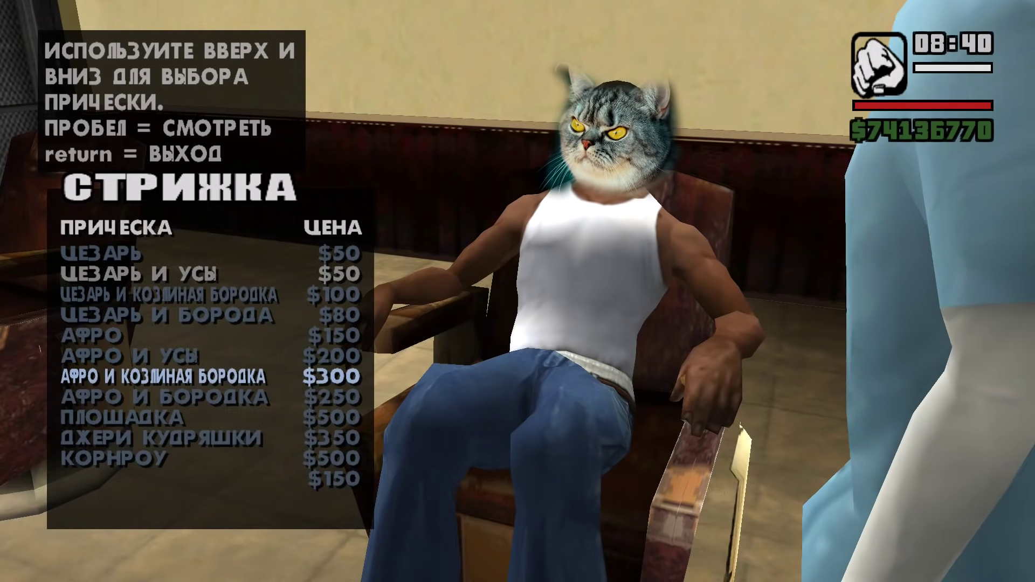
key("space")
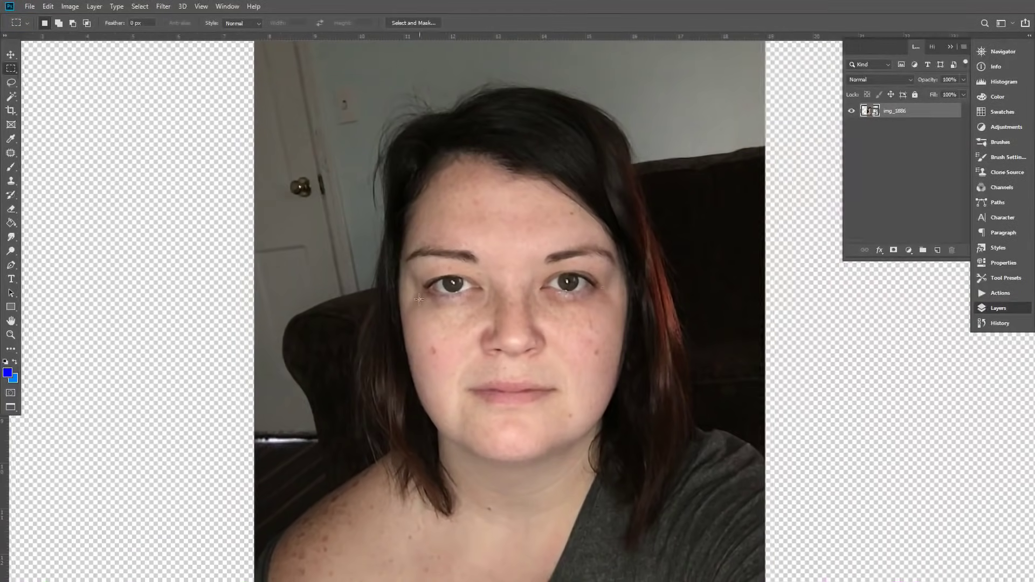
- Open Liquify on the dark-haired woman's portrait and set chin height 100, jawline -100 and face width -100
left_click(163, 6)
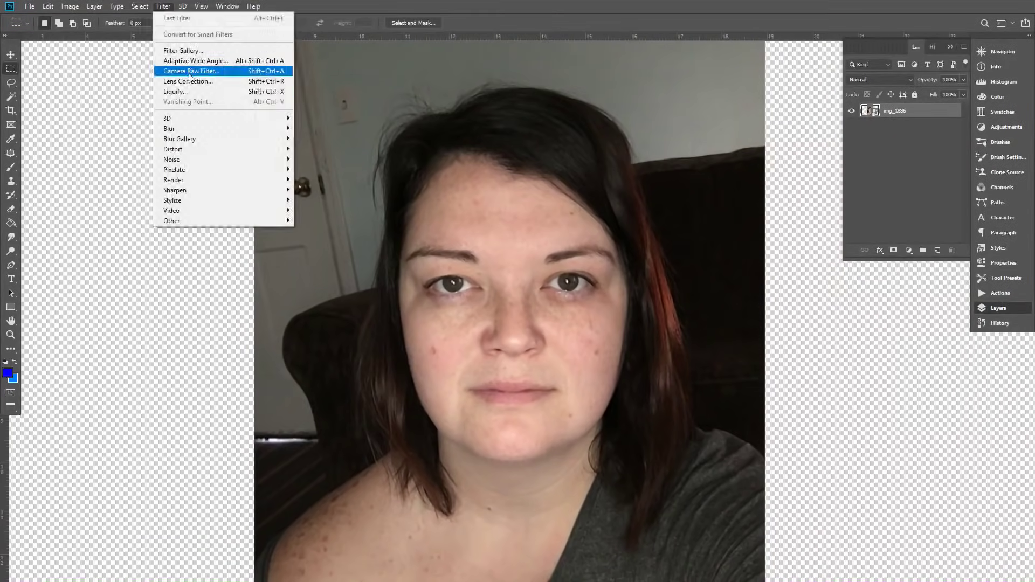
left_click(175, 91)
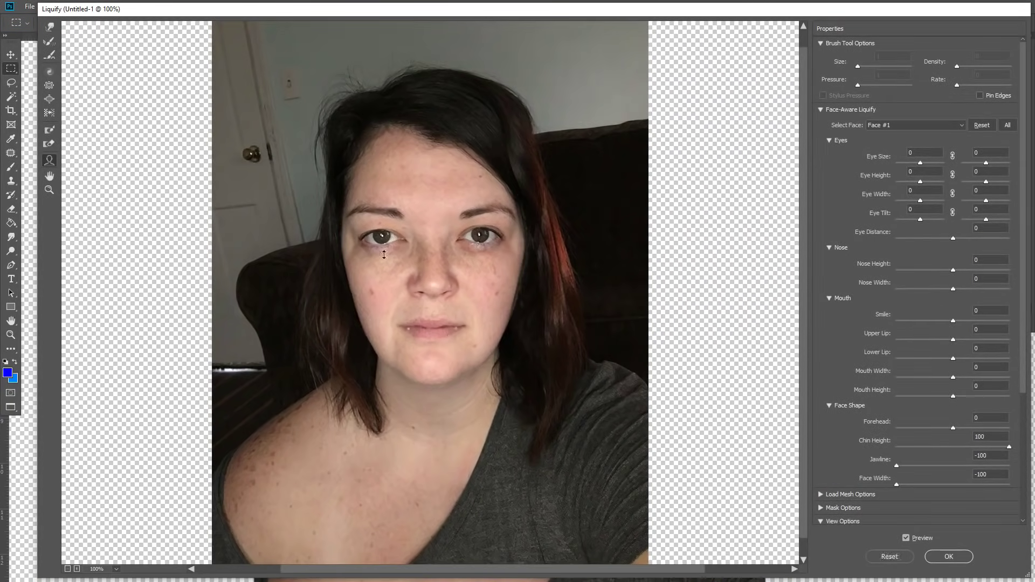
scroll(384, 254, "up", 1)
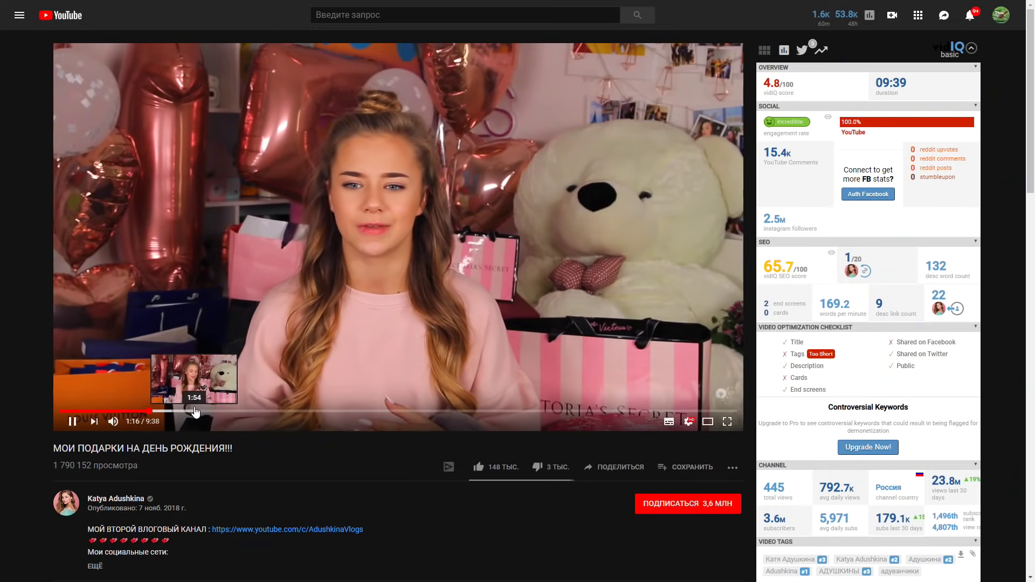
- Switch to YouTube to skim the birthday gifts video and browse the channel's uploaded videos
left_click(201, 412)
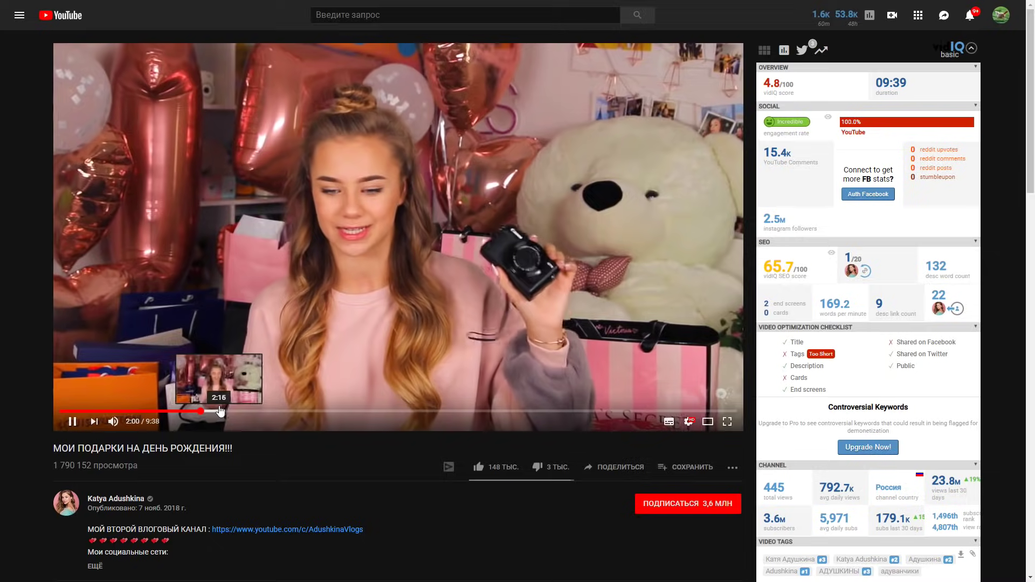
left_click(247, 412)
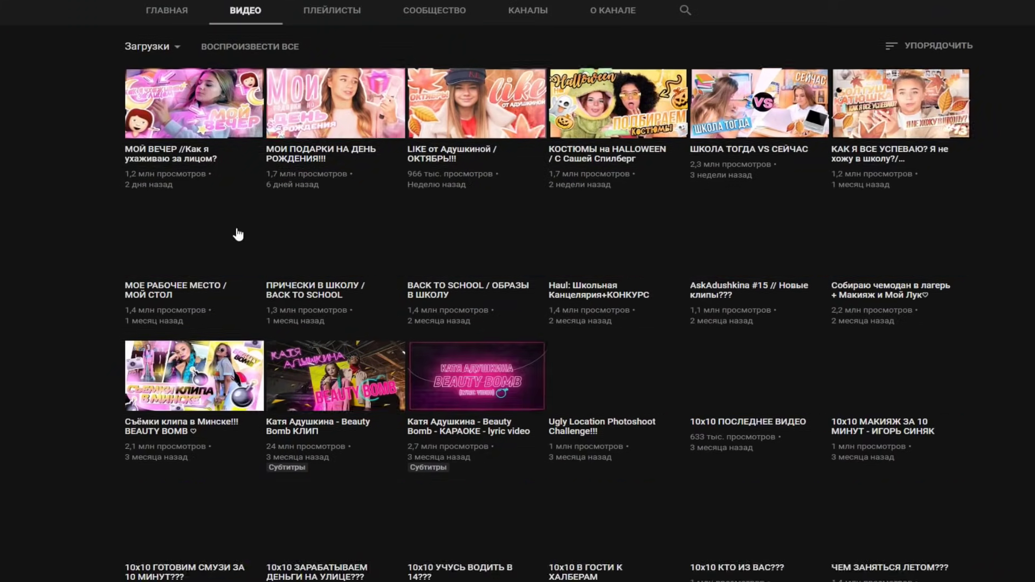
scroll(311, 277, "up", 3)
scroll(588, 318, "down", 2)
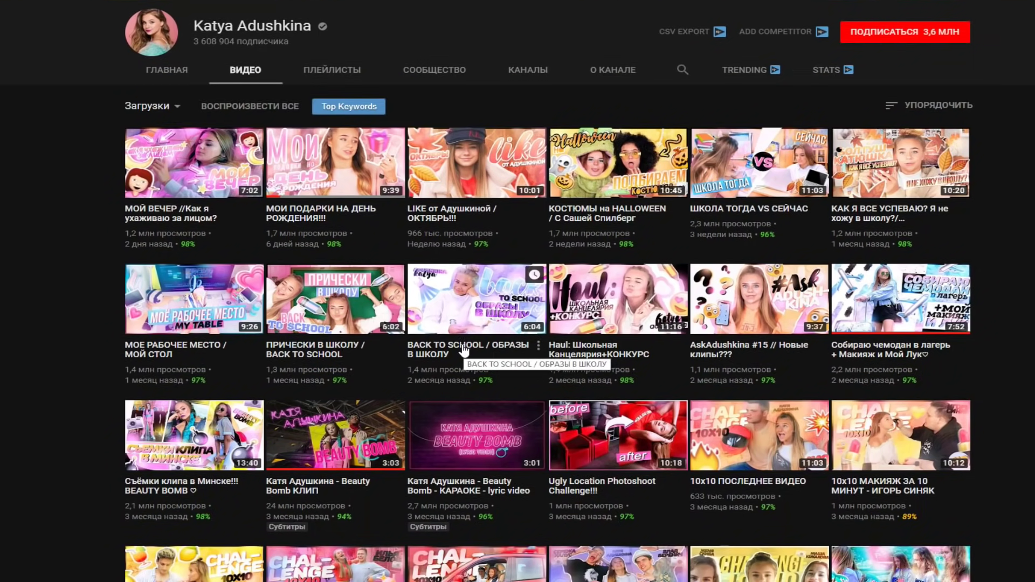
scroll(463, 350, "up", 1)
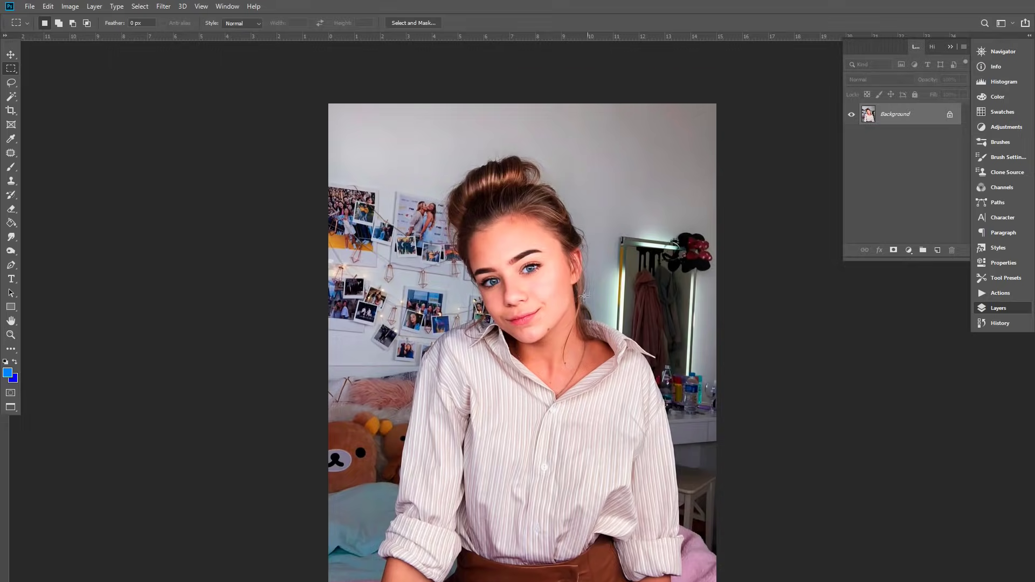
- Patch the area around the girl's chin and shape a double chin in Liquify with a size 12 warp brush
scroll(582, 291, "up", 4)
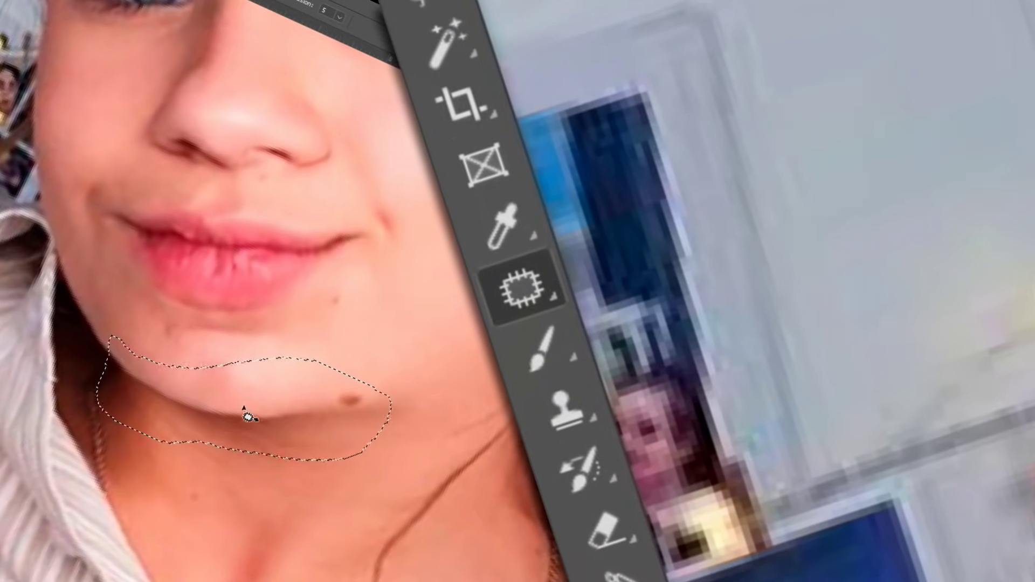
left_click_drag(248, 416, 559, 369)
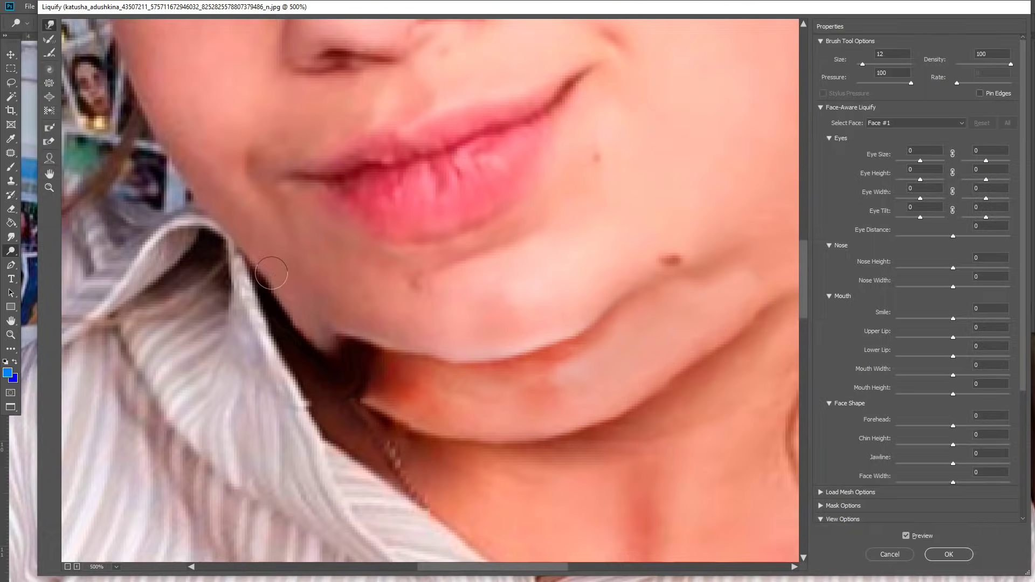
scroll(272, 273, "down", 2)
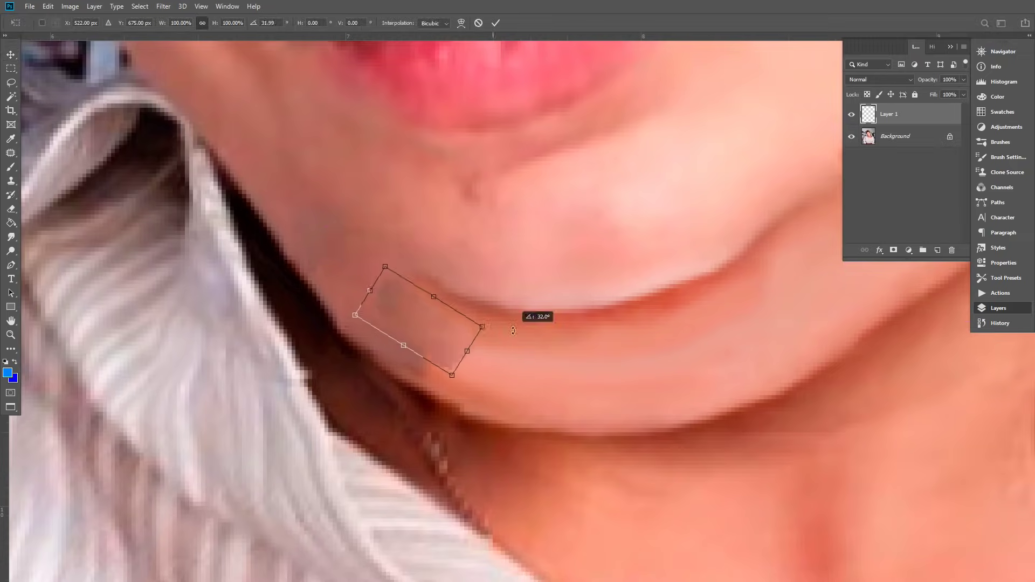
- Scale the pasted skin patch to about 148%, rotate it about 29° and fit it over the jaw beside the collar
left_click_drag(518, 310, 443, 345)
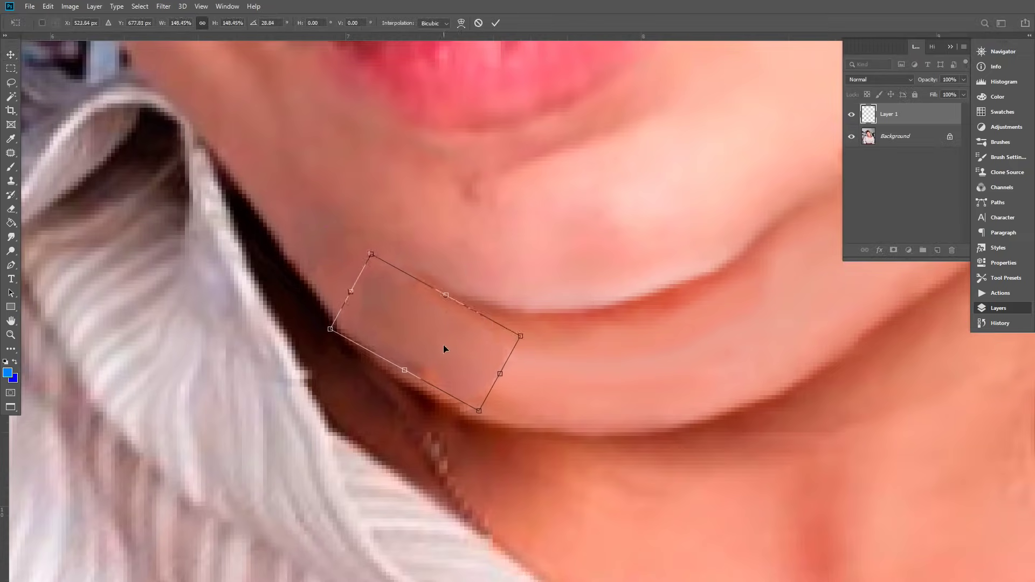
key("Return")
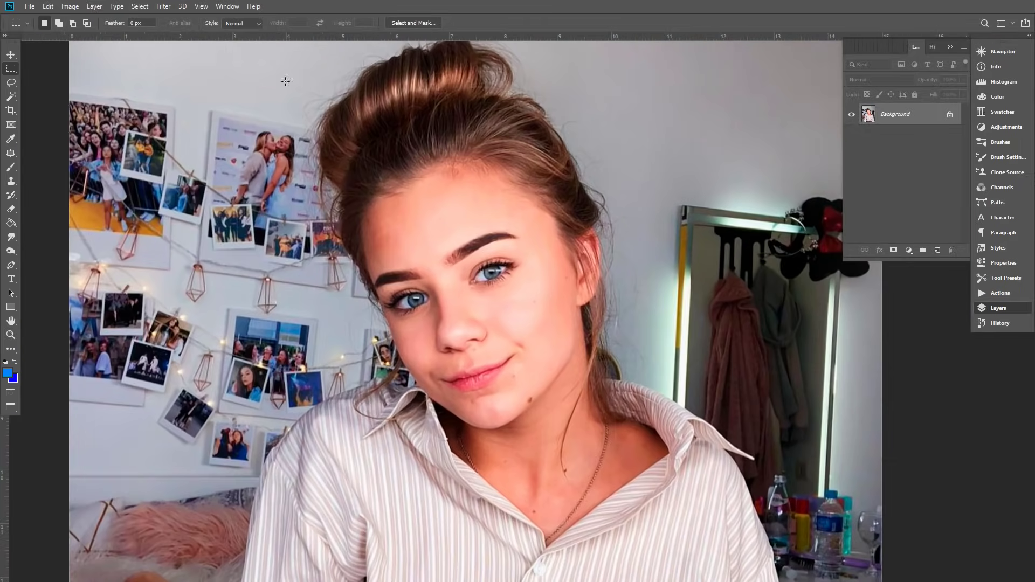
- Reshape the face in the black-and-white man's portrait in Liquify with a size 305 warp brush
left_click(163, 7)
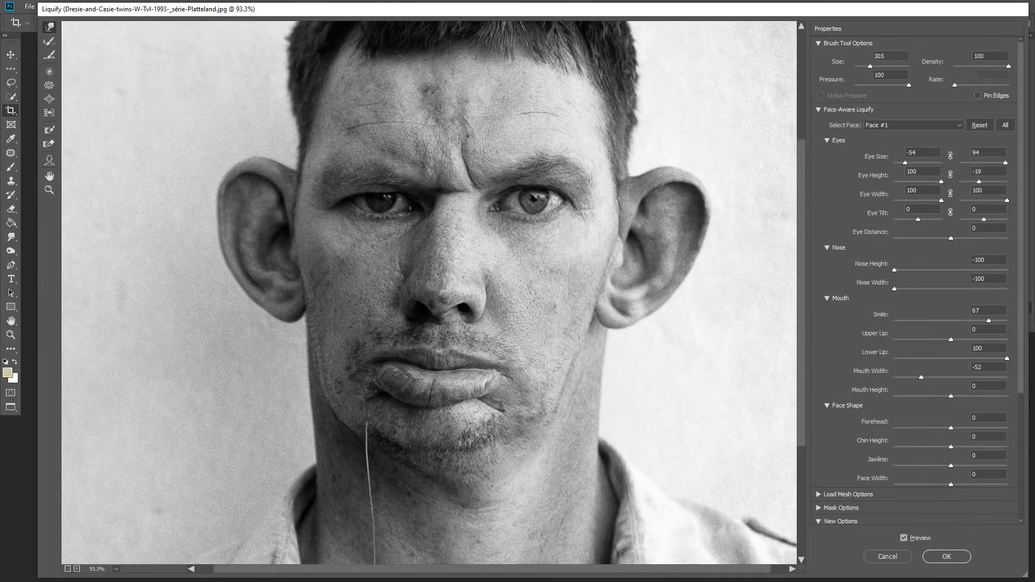
mouse_move(478, 294)
left_mouse_down()
mouse_move(424, 413)
mouse_move(693, 246)
mouse_move(669, 318)
mouse_move(706, 203)
left_mouse_up()
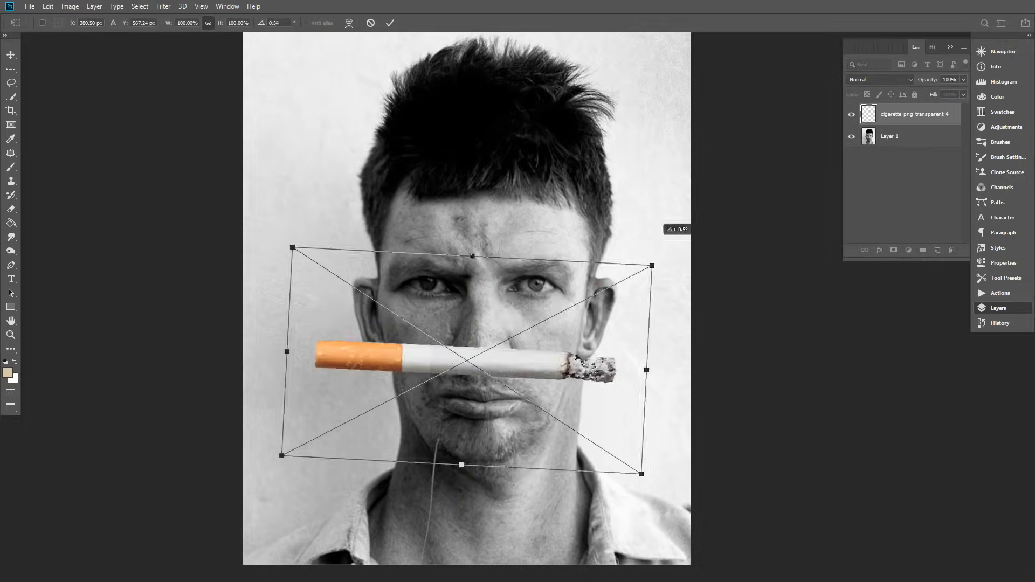
- Scale, rotate and distort the cigarette to fit the man's mouth in perspective, and position the smoke rising from its burning end
left_click_drag(649, 261, 578, 296)
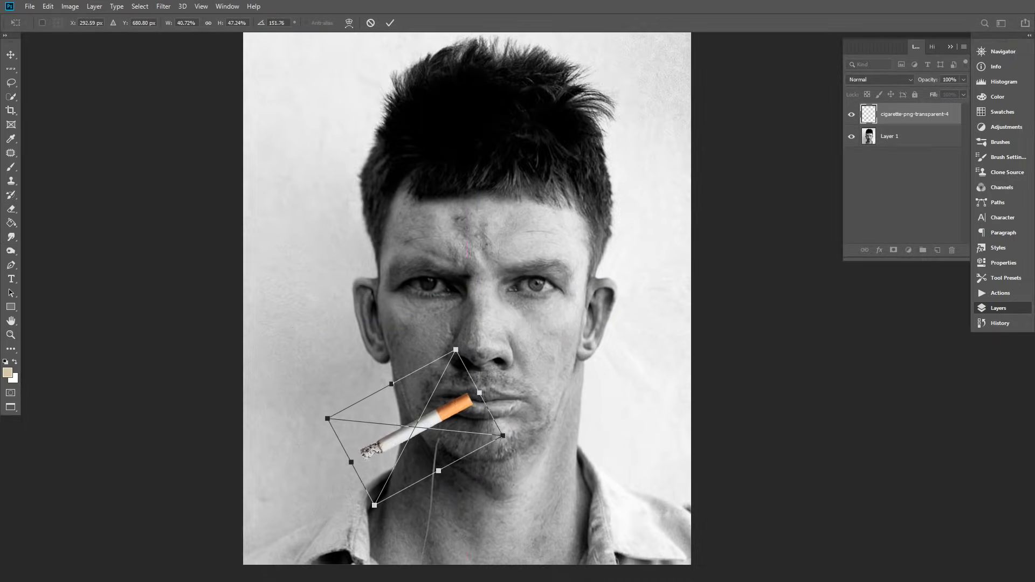
left_click_drag(329, 413, 316, 380)
left_click_drag(473, 390, 467, 394)
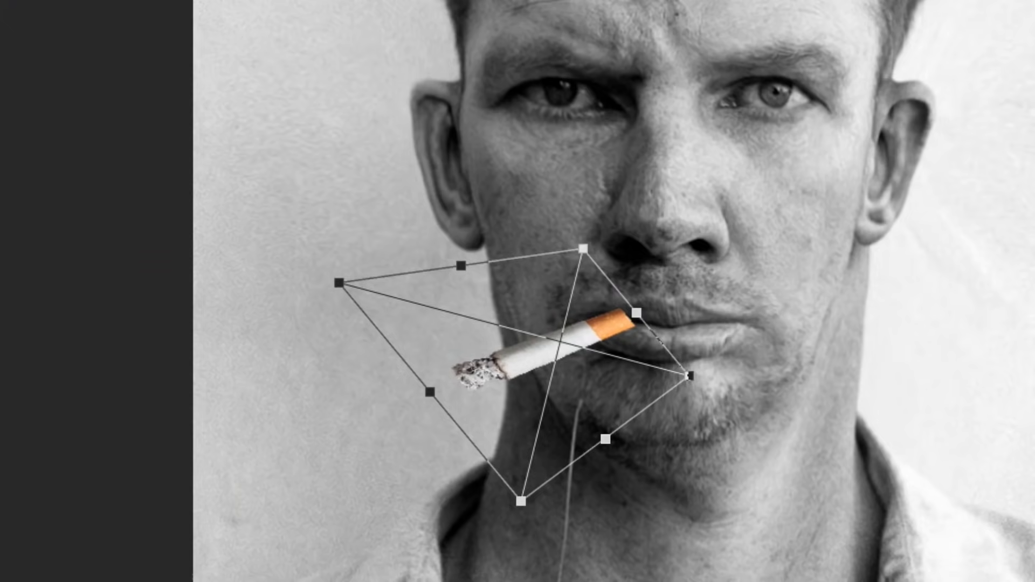
left_click_drag(338, 282, 269, 293)
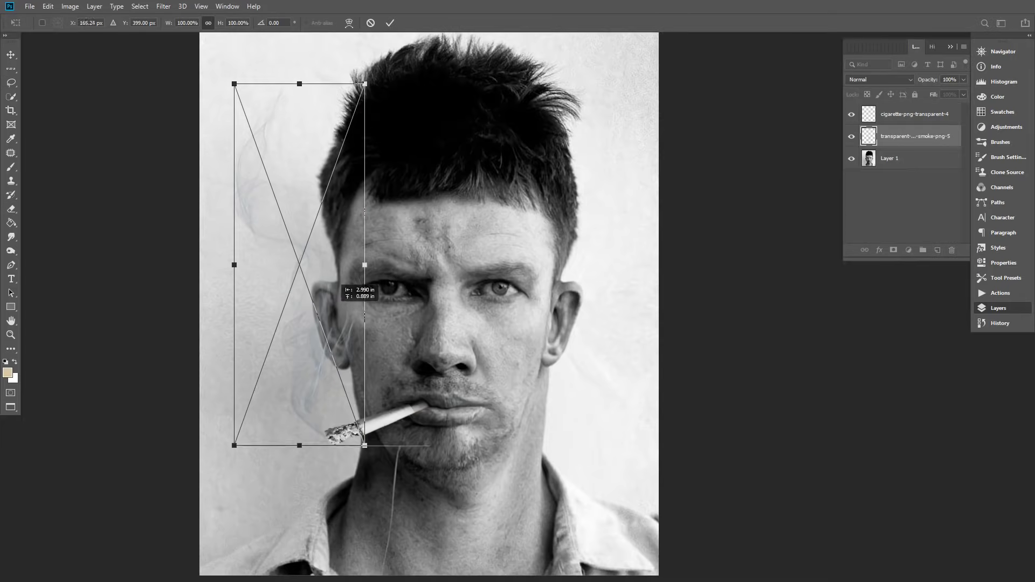
left_click_drag(231, 81, 189, 104)
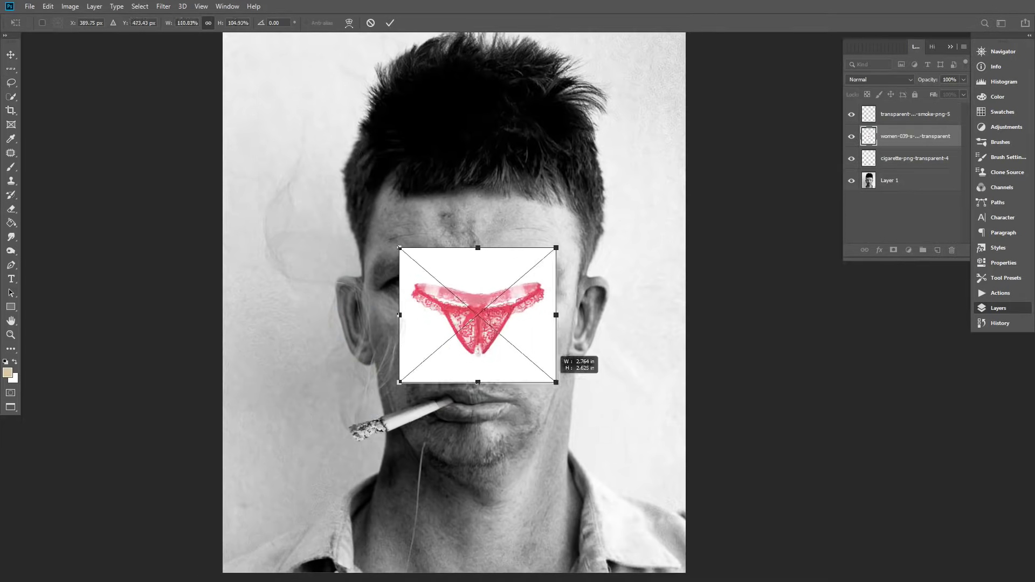
- Hang the rotated lace underwear from the man's ear and shrink the red kiss mark onto his cheek
left_click_drag(399, 248, 370, 241)
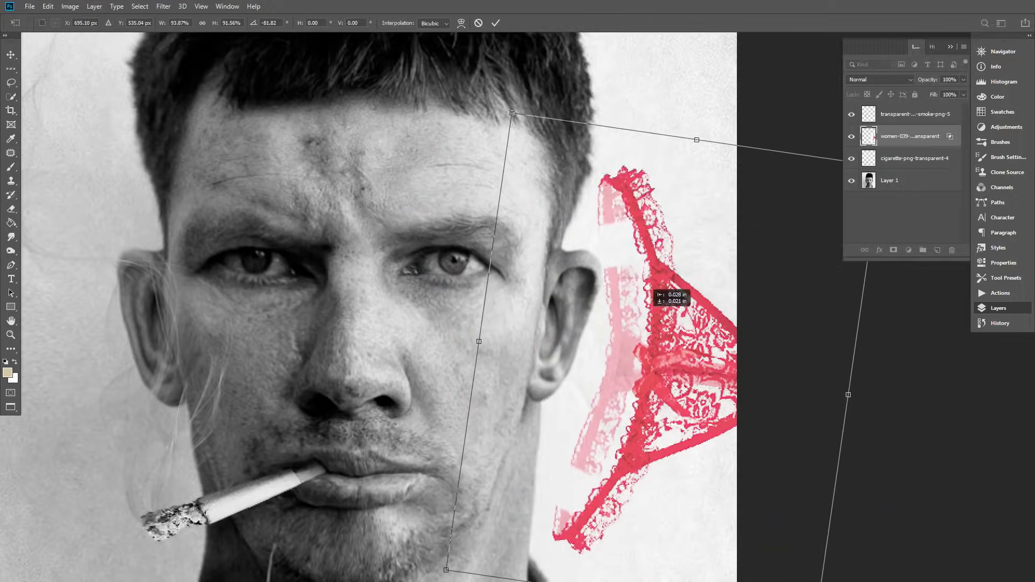
mouse_move(644, 283)
left_mouse_down()
mouse_move(617, 315)
mouse_move(617, 413)
left_mouse_up()
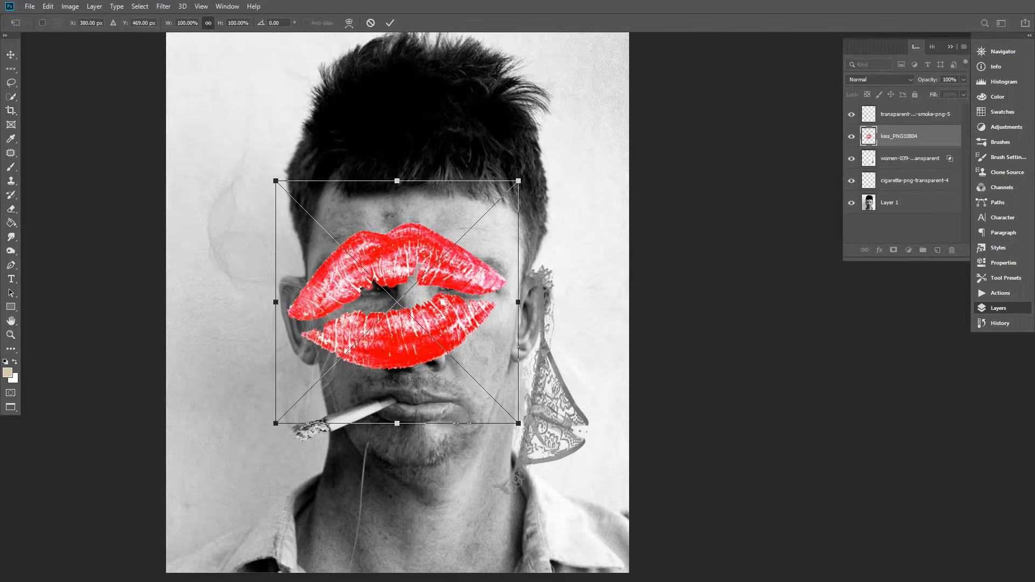
left_click_drag(518, 180, 480, 345)
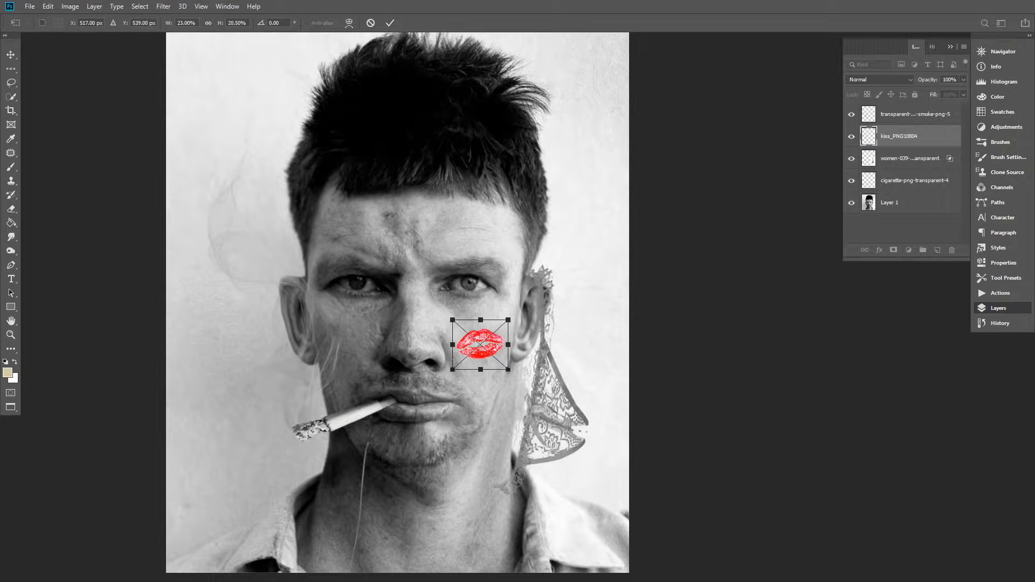
- Search DuckDuckGo images for "губы png" and browse the lip pictures
type("губы ")
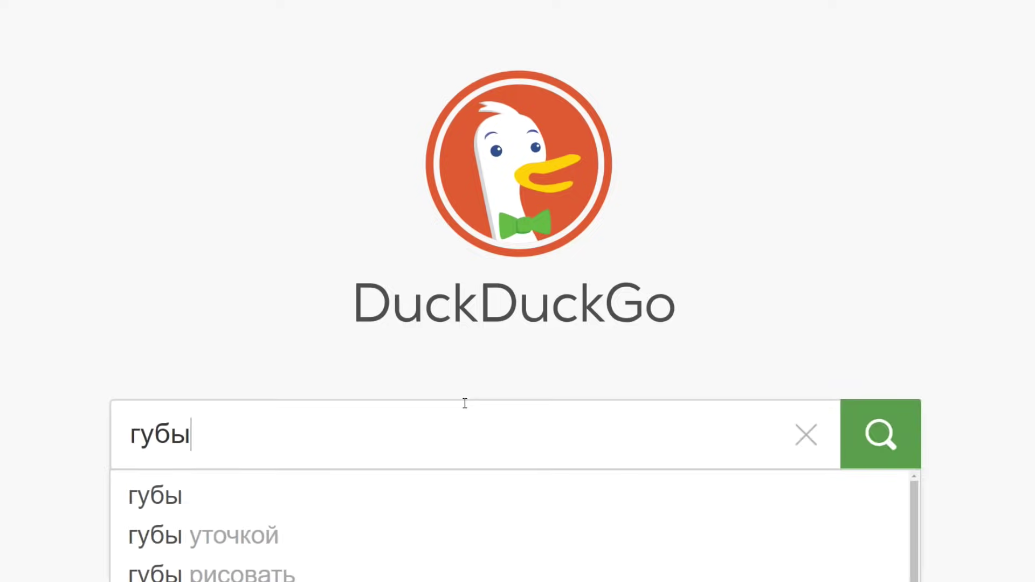
type("png")
key("Return")
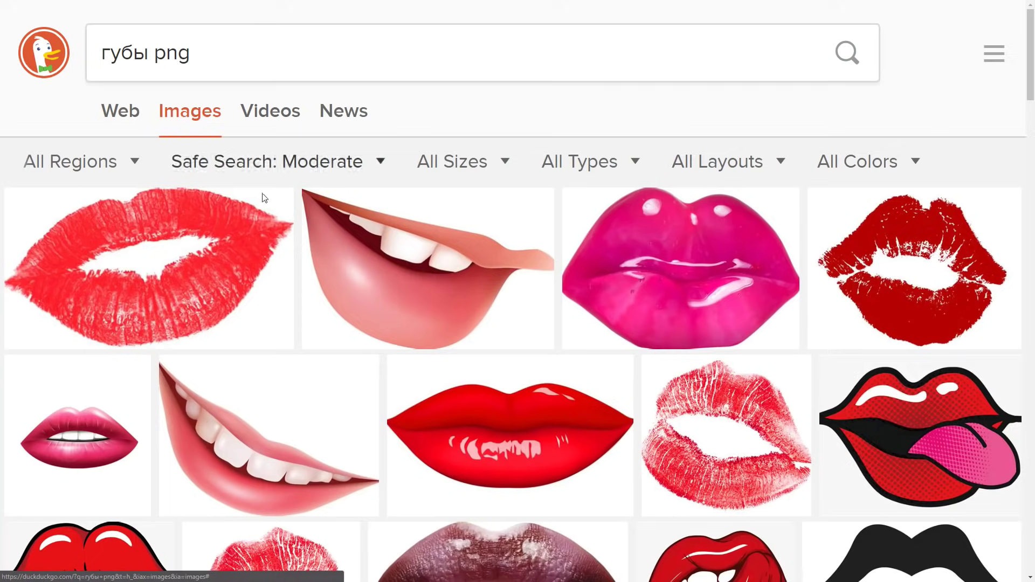
scroll(494, 359, "down", 5)
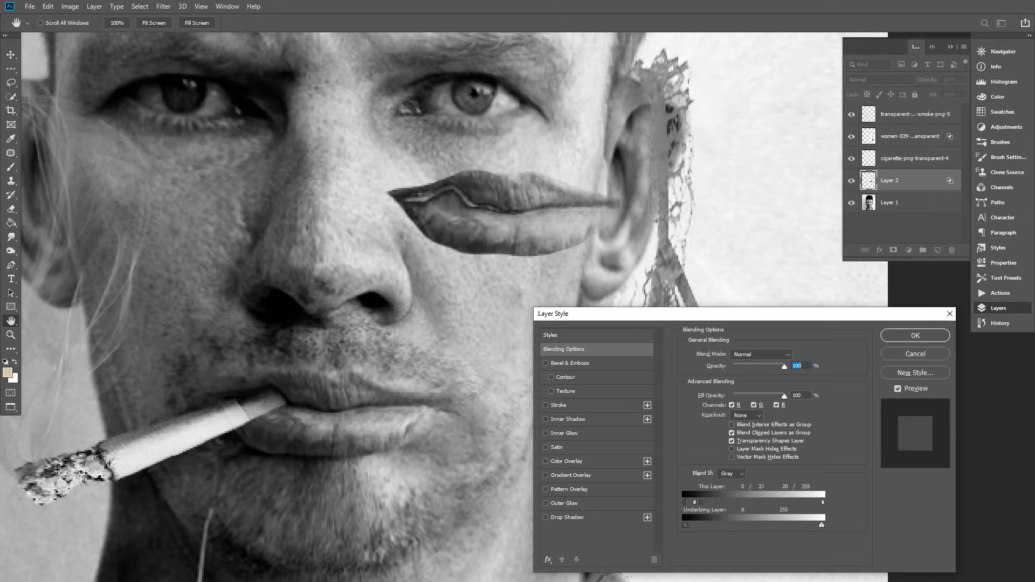
- Apply the Blend If settings to the pasted grey lips layer and transform the lips on the man's cheek
key("Return")
key("ctrl+t")
left_click_drag(613, 166, 521, 198)
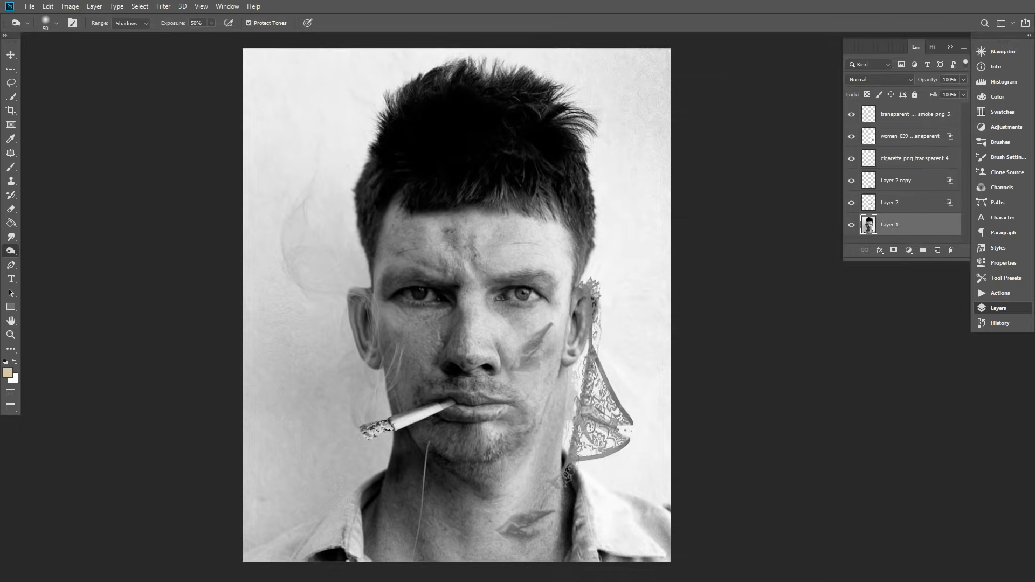
scroll(456, 305, "down", 1)
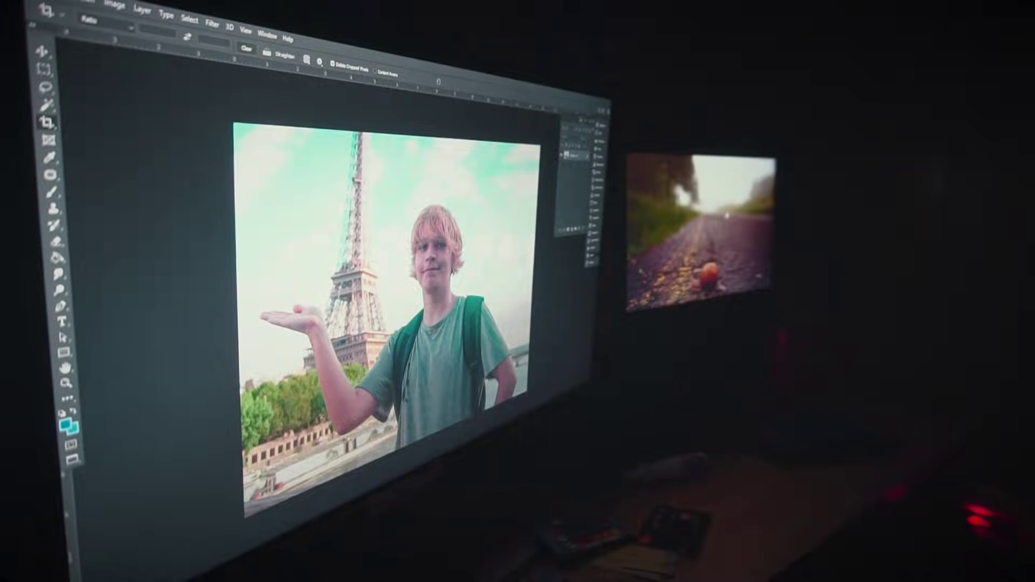
key("shift+ctrl+x")
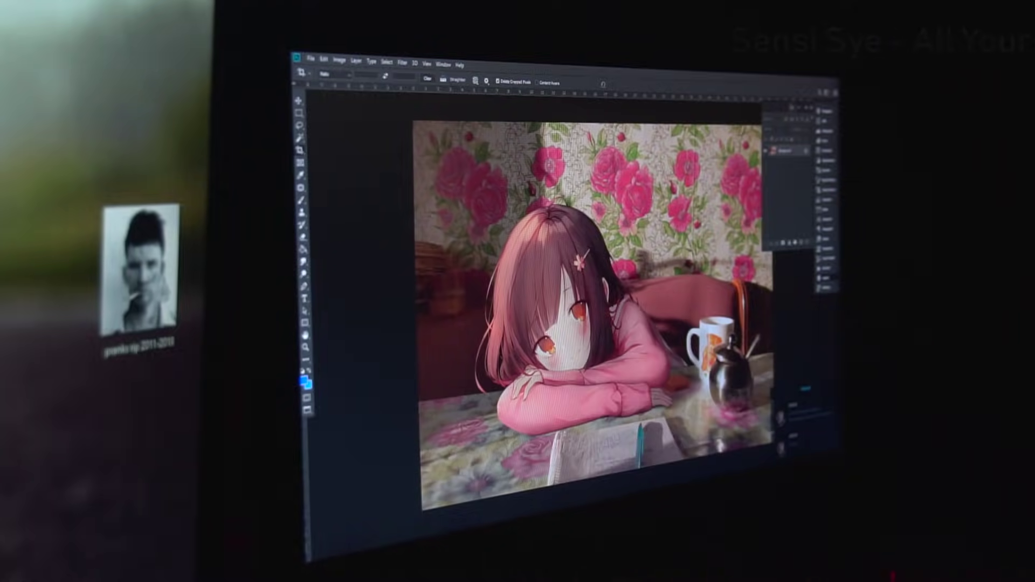
left_click(426, 135)
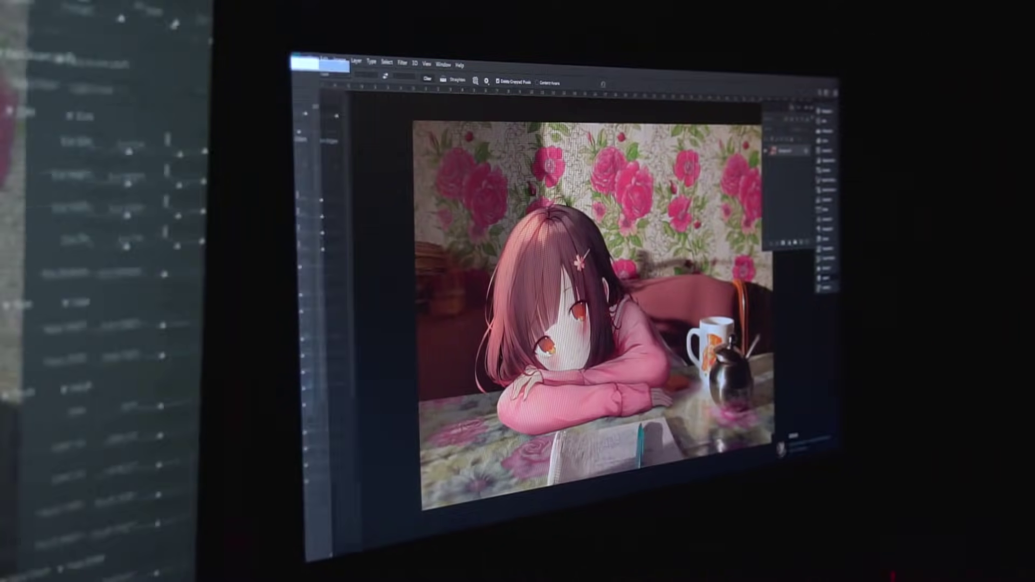